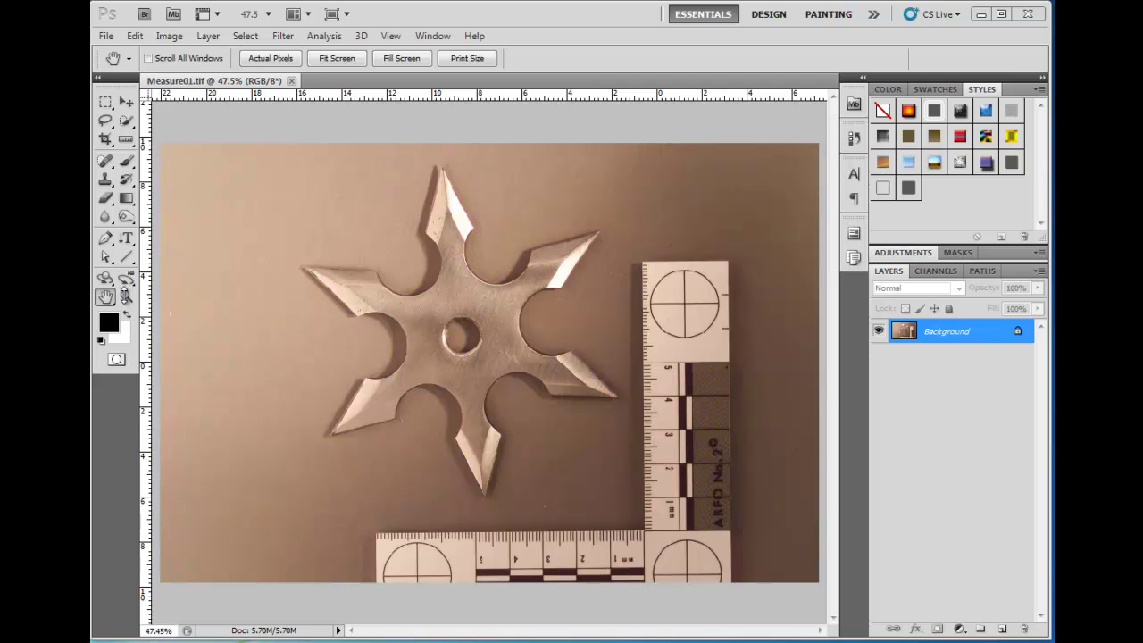
- Zoom the throwing star photo to 100% Actual Pixels with the Zoom tool
left_click(126, 296)
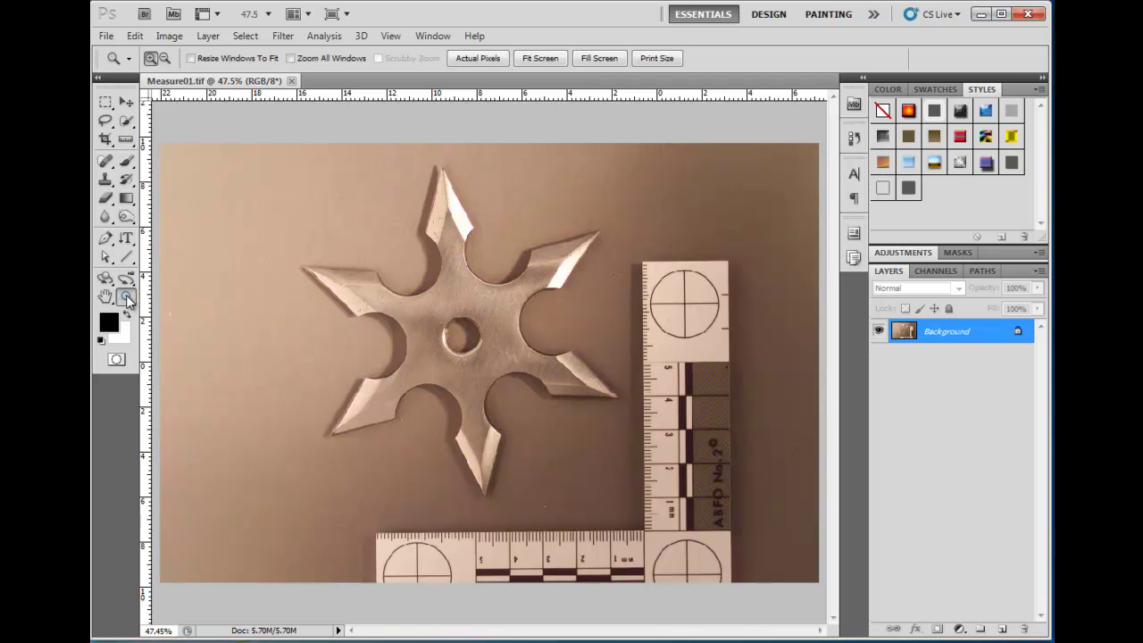
double_click(126, 296)
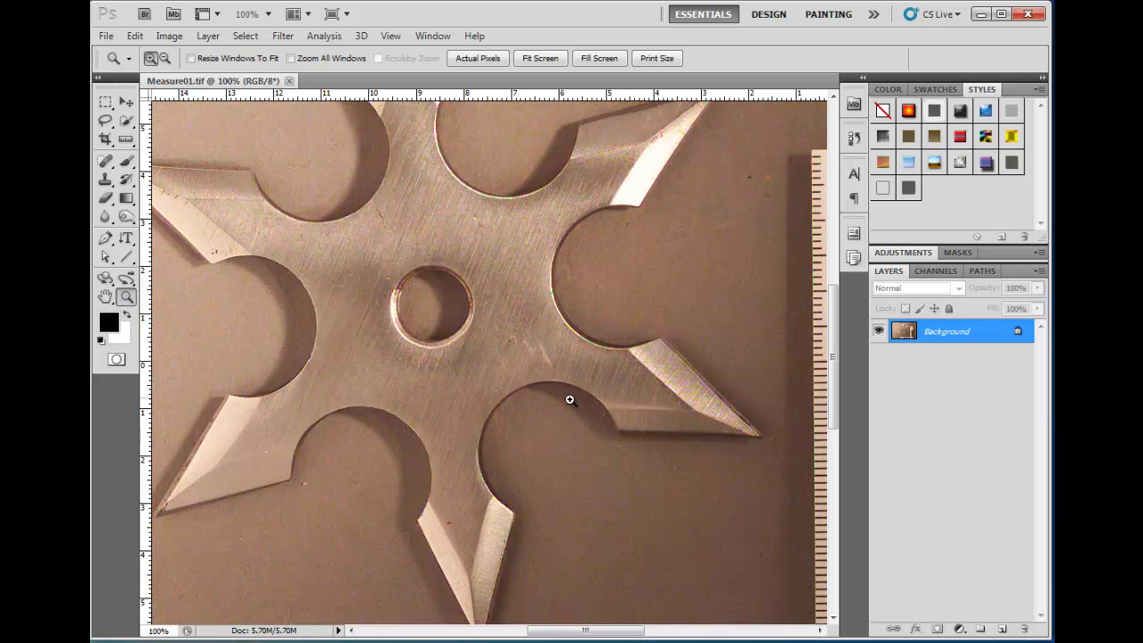
- Pan the ABFO scale into view and switch the ruler units to pixels
left_click(105, 296)
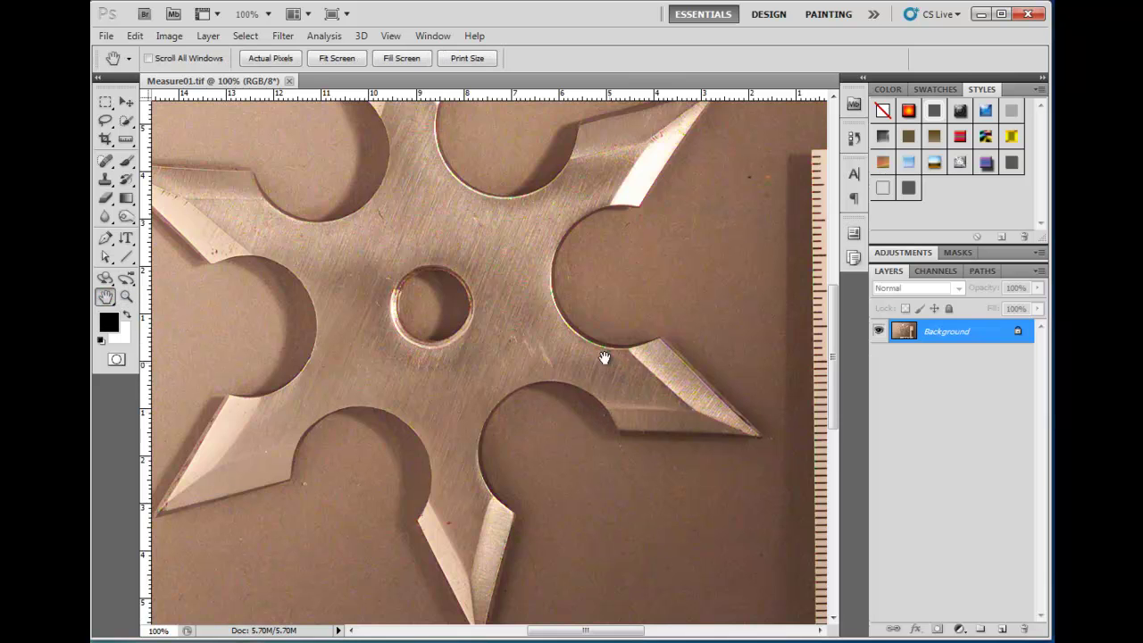
left_click_drag(609, 362, 273, 232)
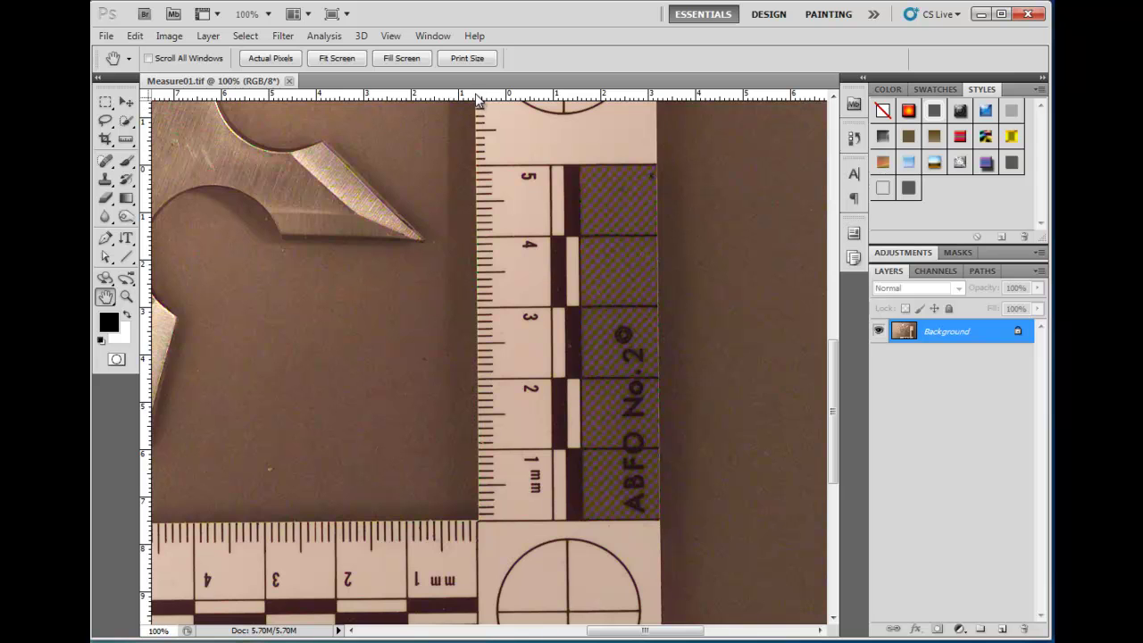
right_click(471, 96)
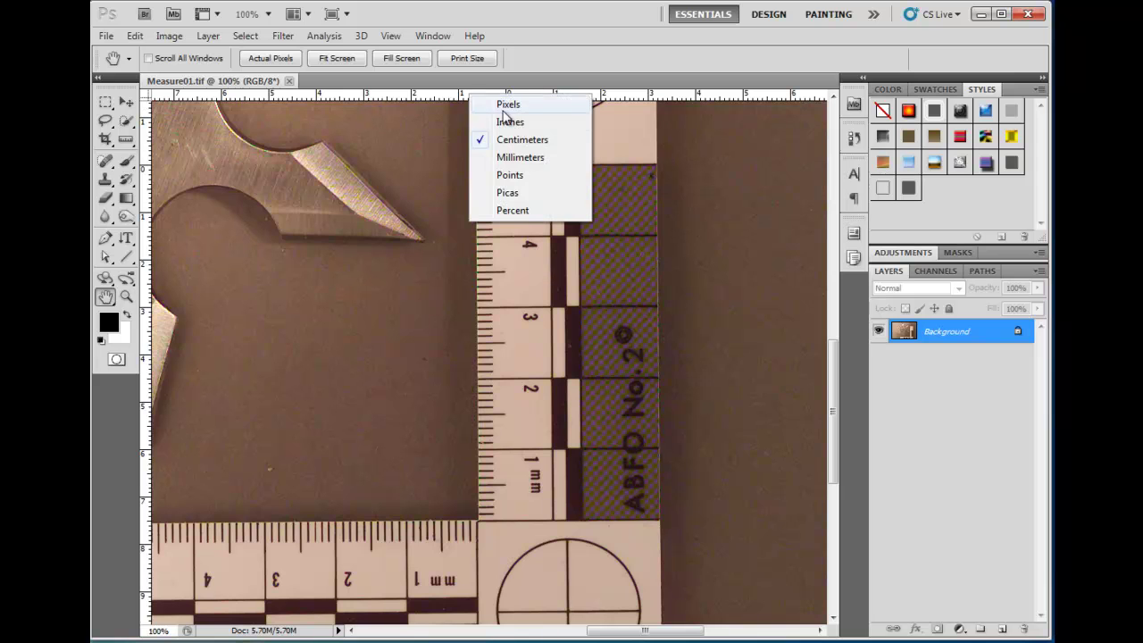
left_click(521, 109)
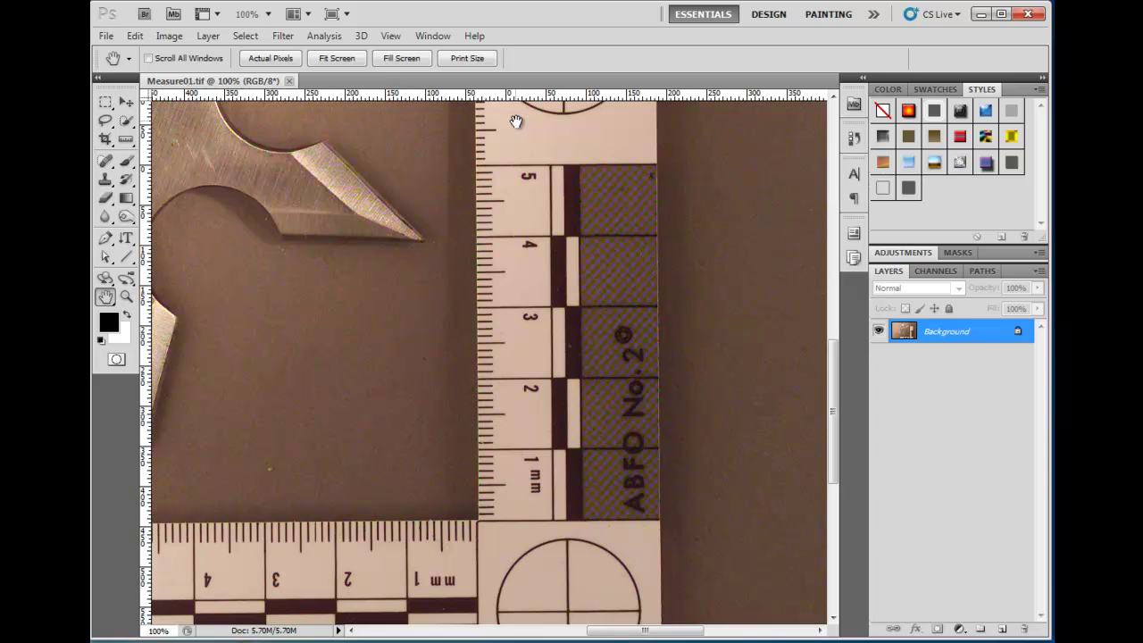
- With Use Measurement Scale off, measure the scale's 5-to-4 cm span as 88 pixels
left_click(126, 140)
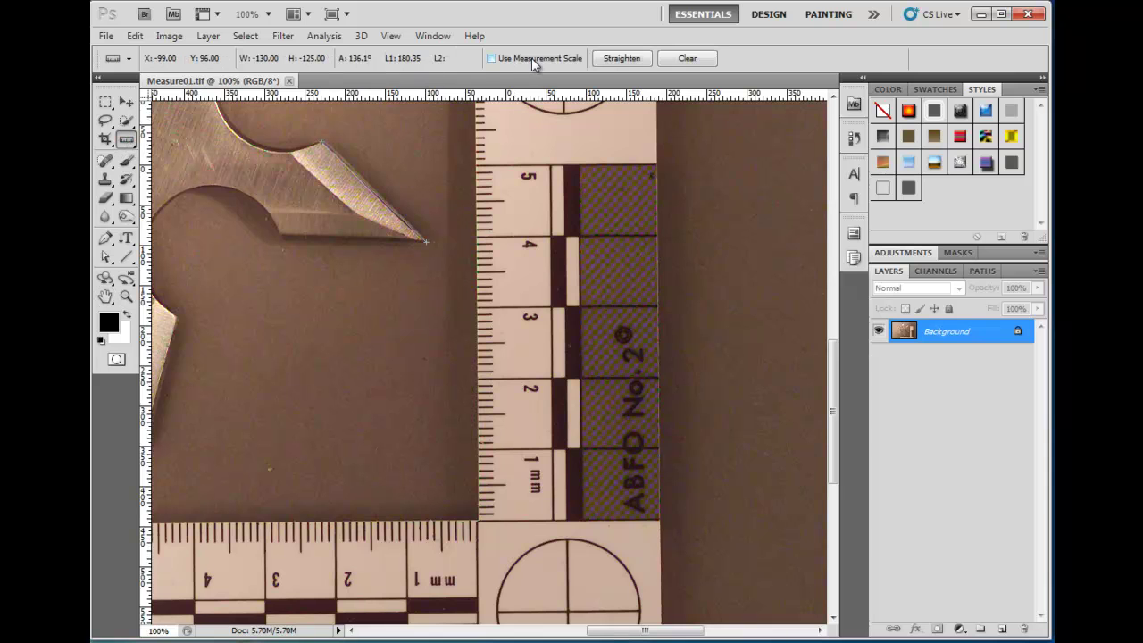
left_click(518, 59)
left_click_drag(514, 165, 519, 239)
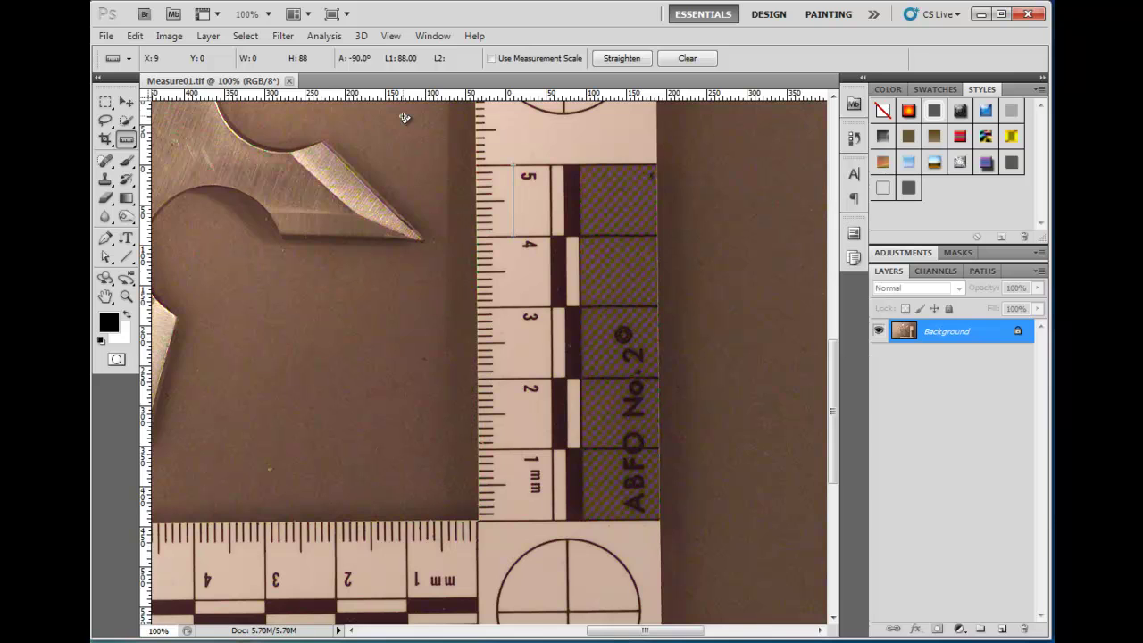
- Set the Image Size resolution to 88 pixels/cm without resampling
left_click(170, 36)
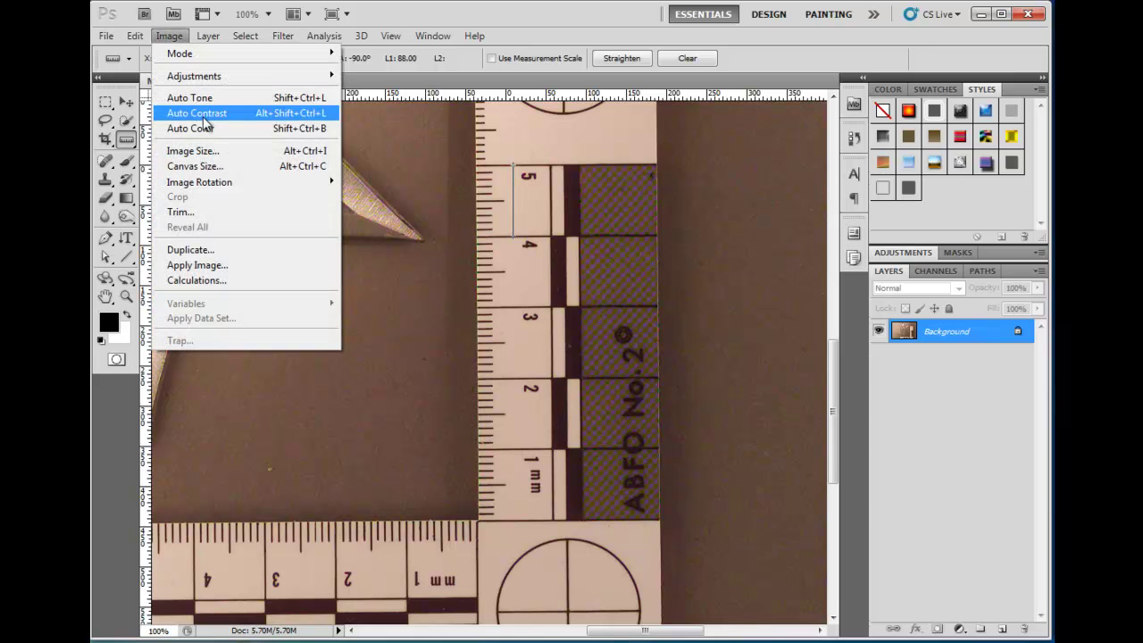
left_click(215, 150)
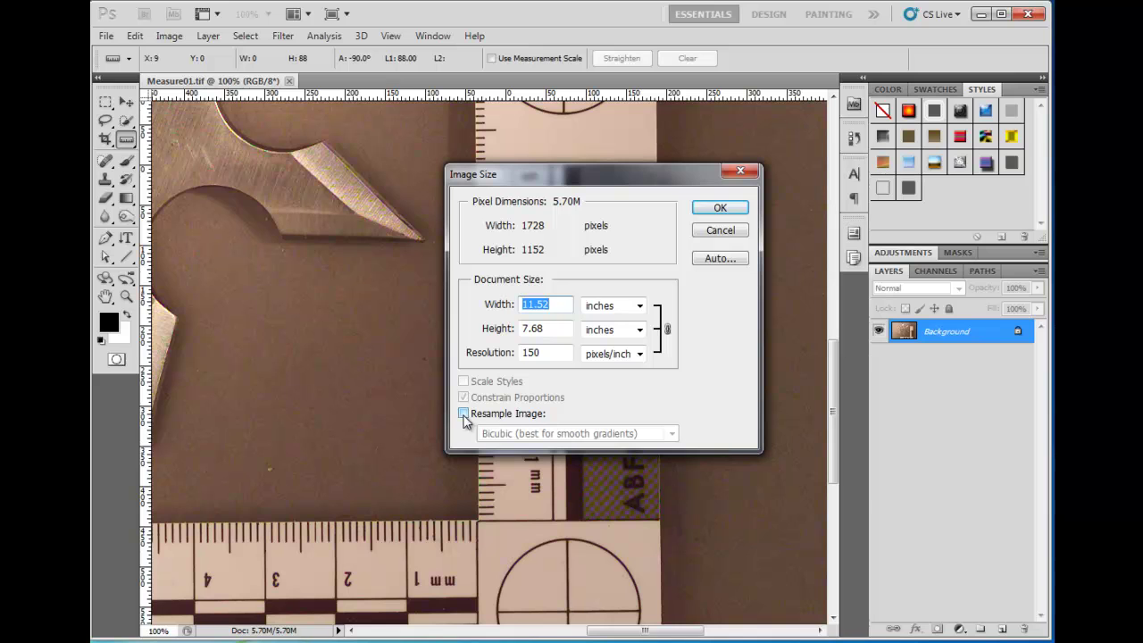
left_click(632, 355)
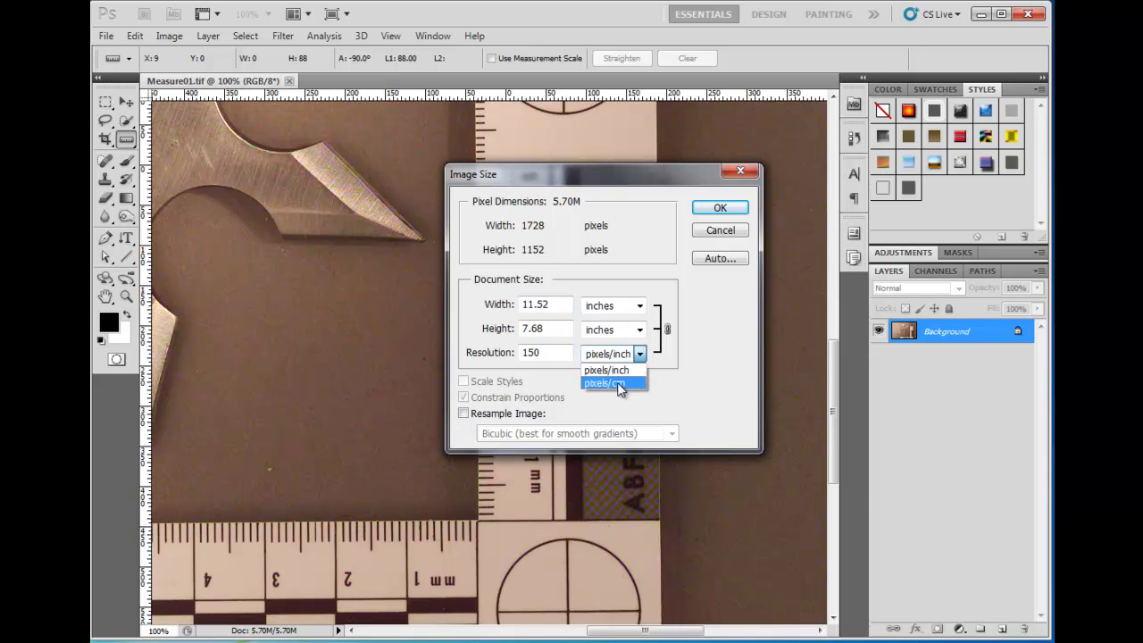
left_click(621, 389)
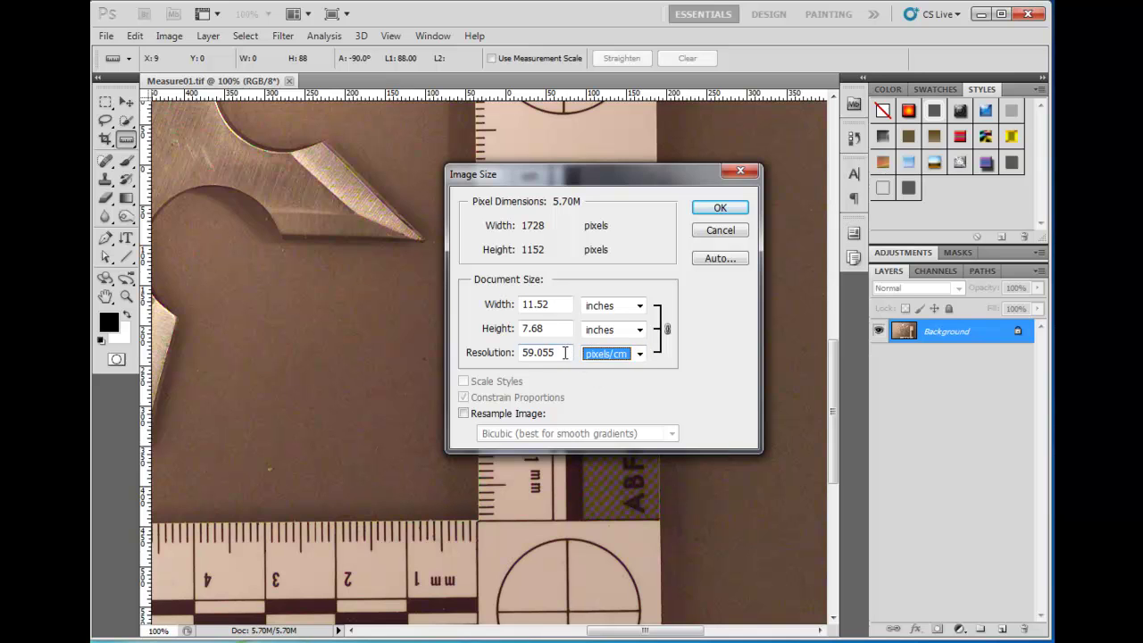
left_click_drag(572, 355, 504, 356)
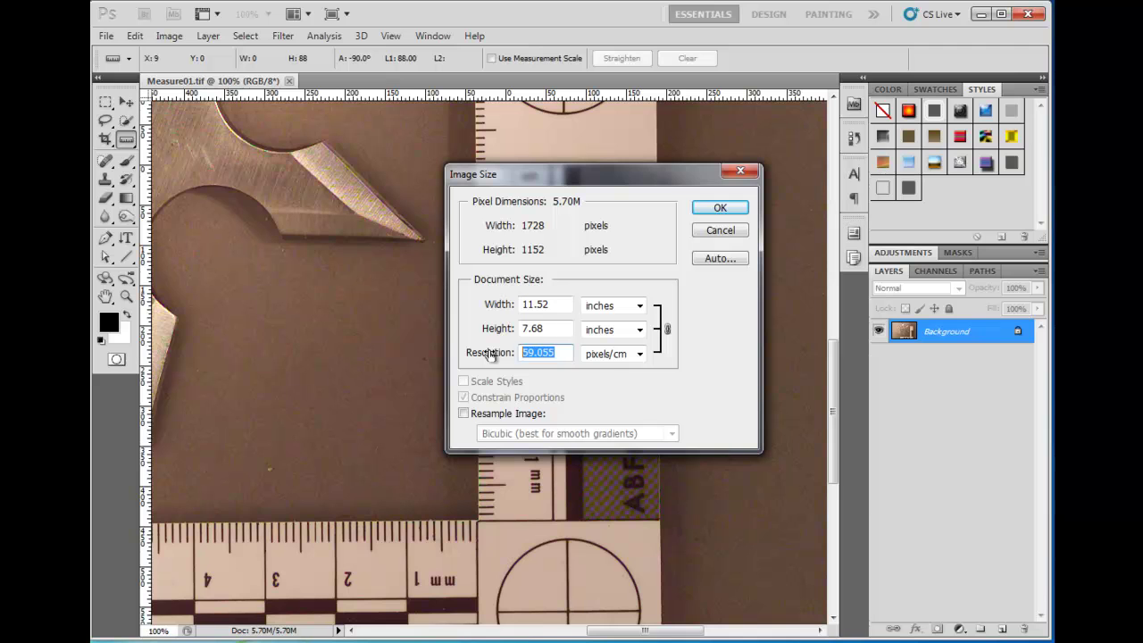
type("88")
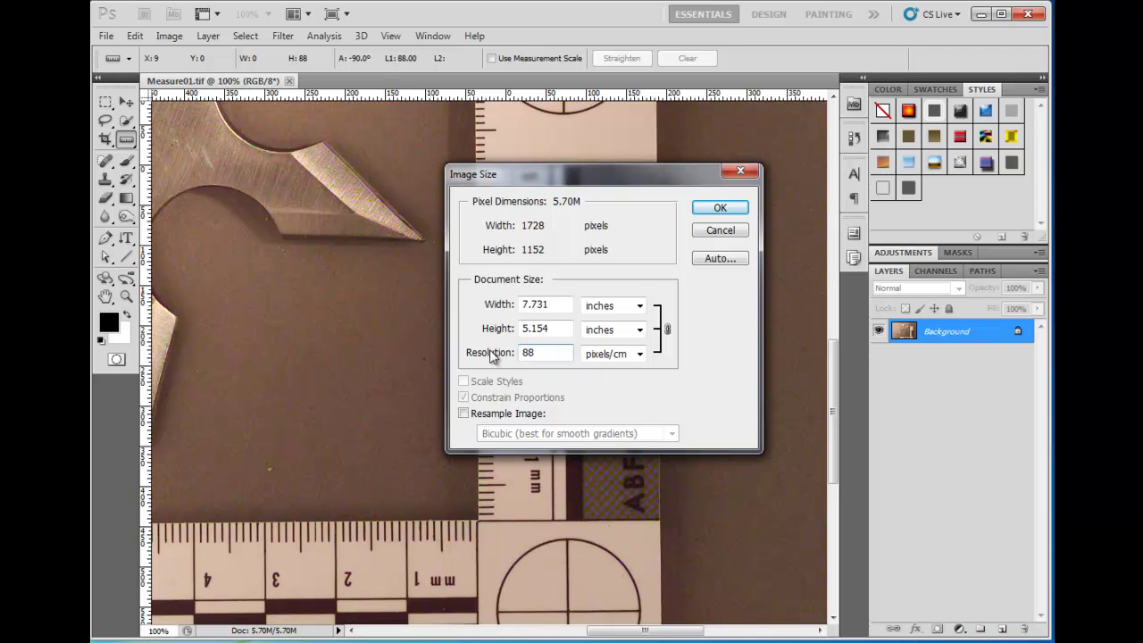
left_click(719, 210)
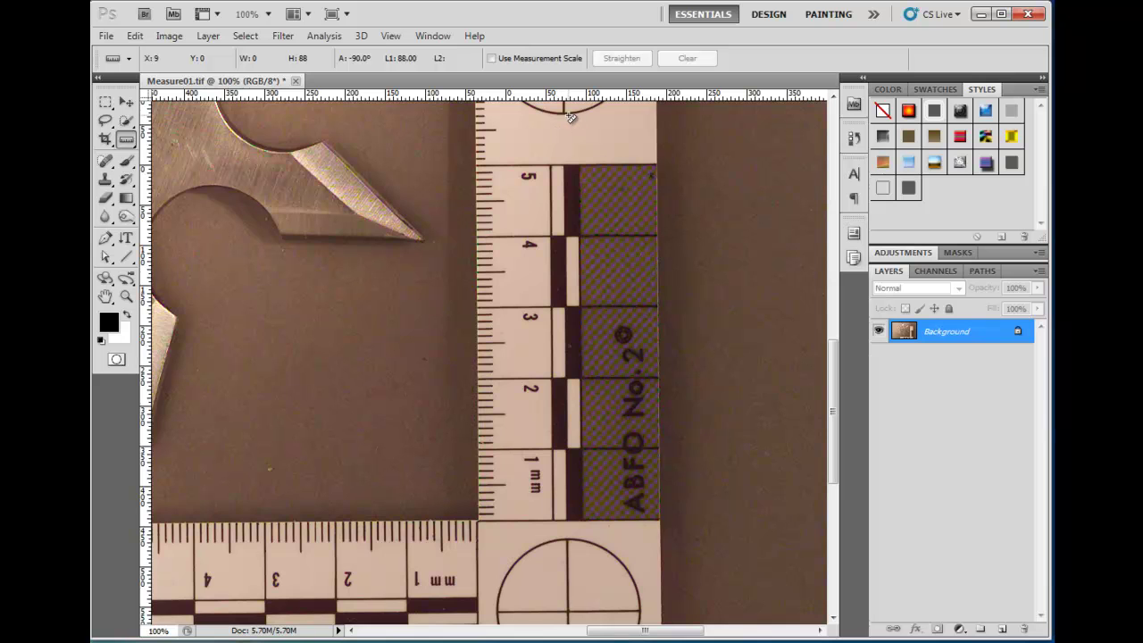
- Switch the rulers to centimetres and remeasure the scale's 5-to-4 span, reading 1.00 cm
right_click(568, 98)
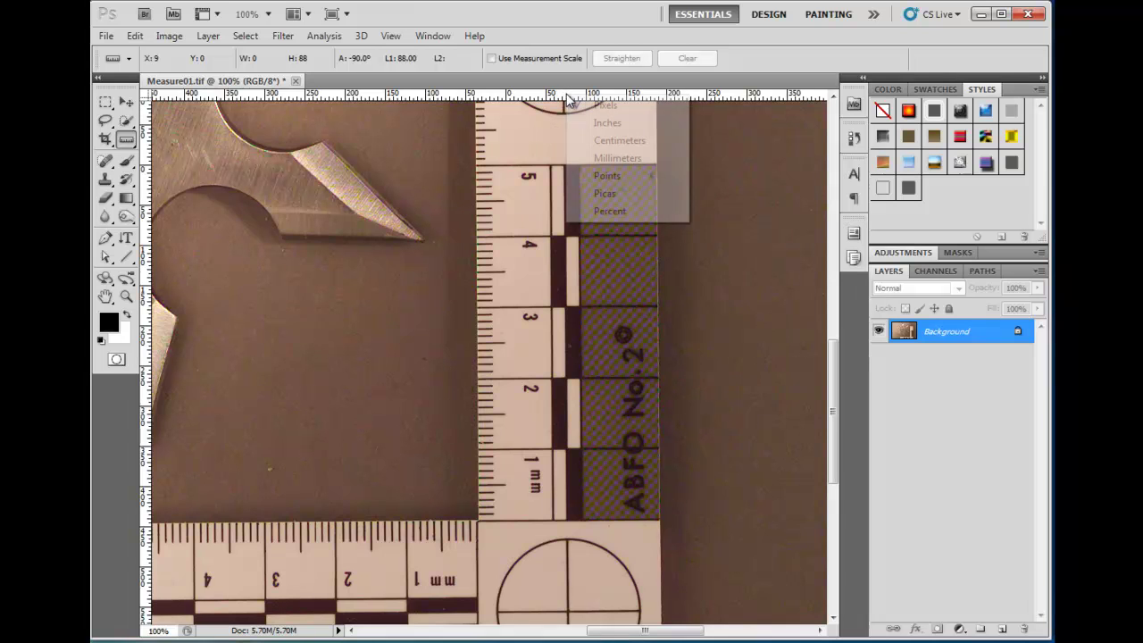
left_click(617, 143)
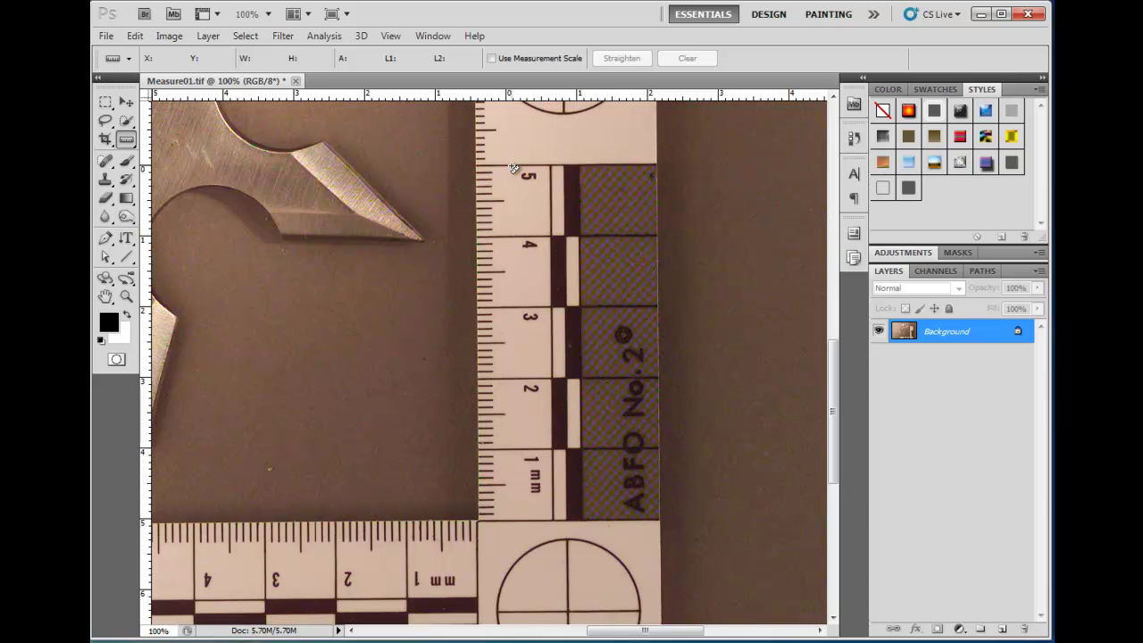
left_click_drag(513, 166, 518, 231)
left_click_drag(524, 239, 524, 239)
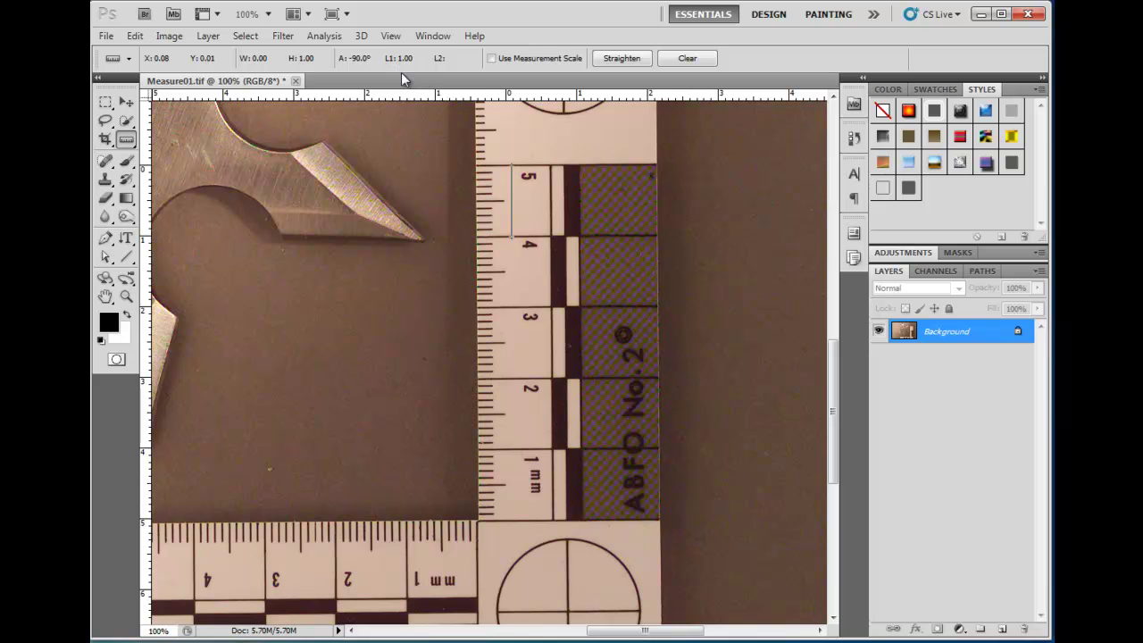
- Pan to the scale and image's right edge, and set the ruler zero at the 5 mark
left_click(106, 296)
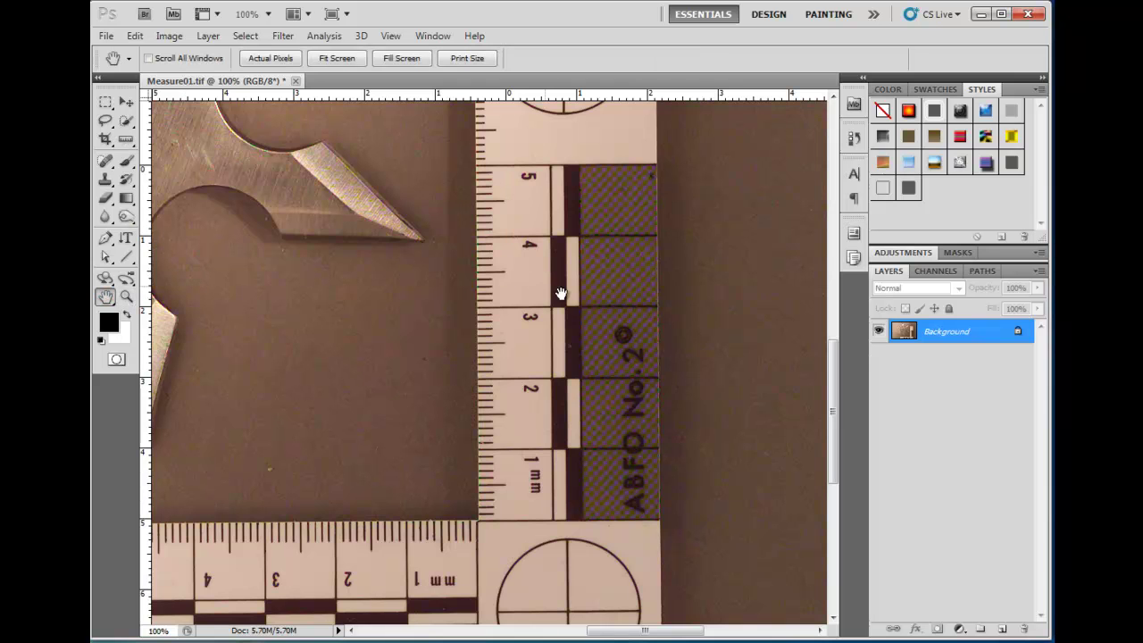
left_click_drag(560, 294, 263, 282)
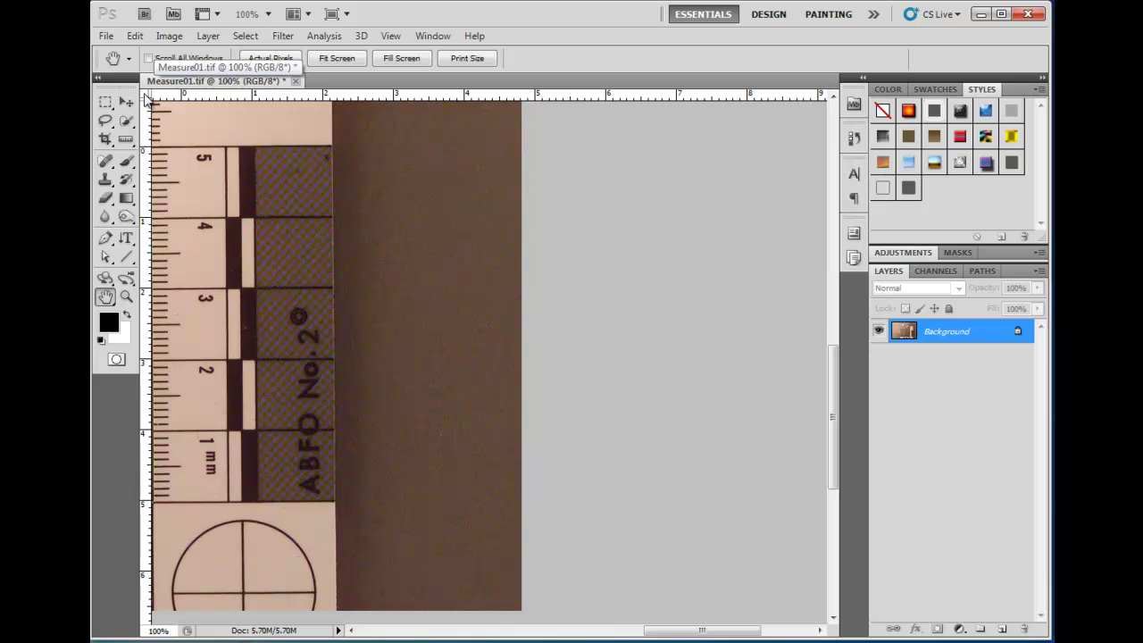
left_click_drag(145, 94, 179, 116)
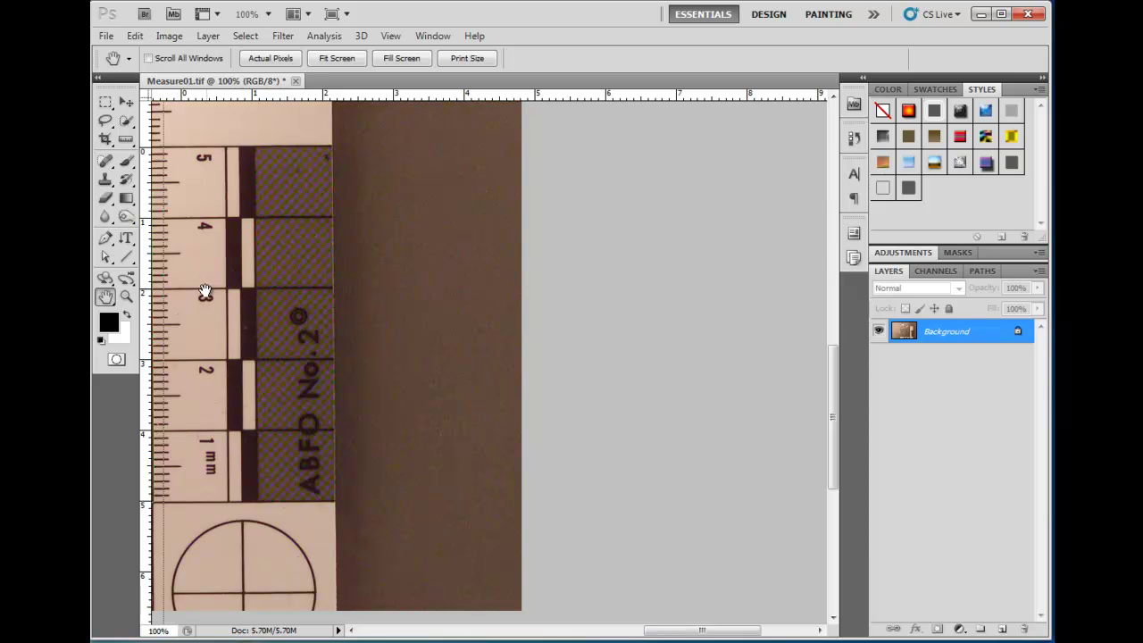
- Measure the edge of one star blade with the Ruler tool: 2.02 cm at -45.5°
left_click_drag(205, 292, 676, 469)
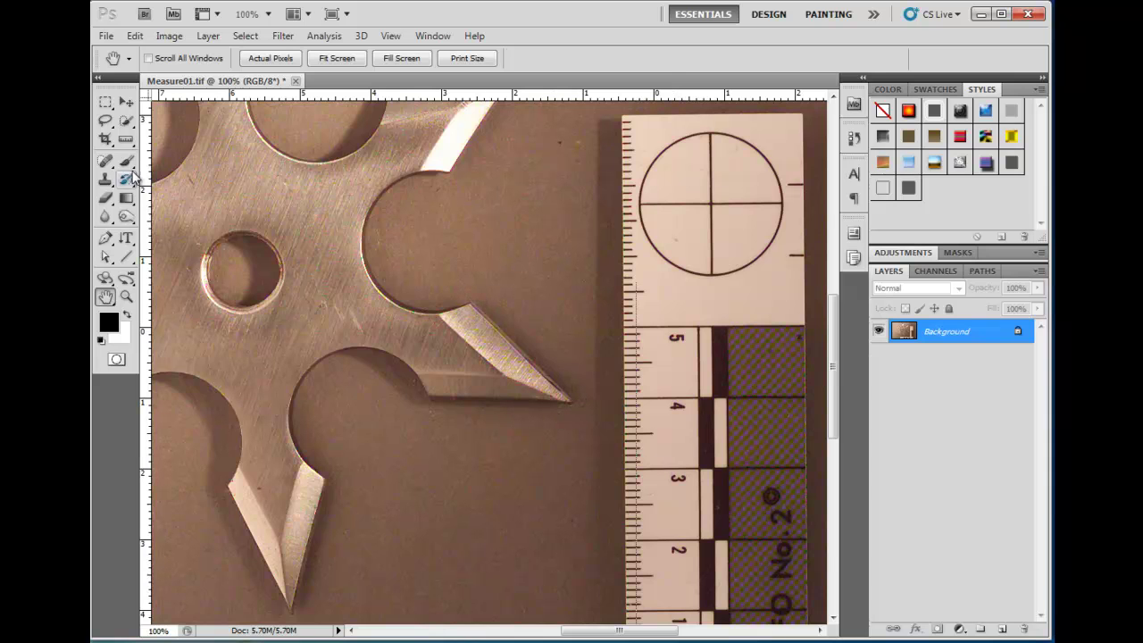
left_click(126, 139)
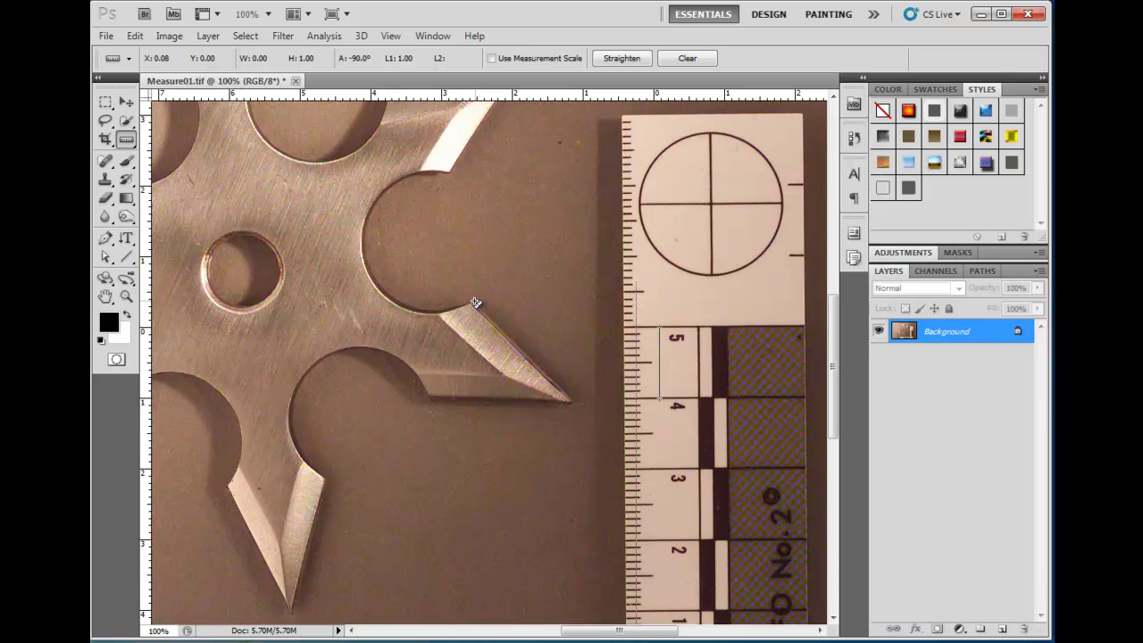
mouse_move(473, 304)
left_mouse_down()
mouse_move(495, 311)
mouse_move(574, 406)
left_mouse_up()
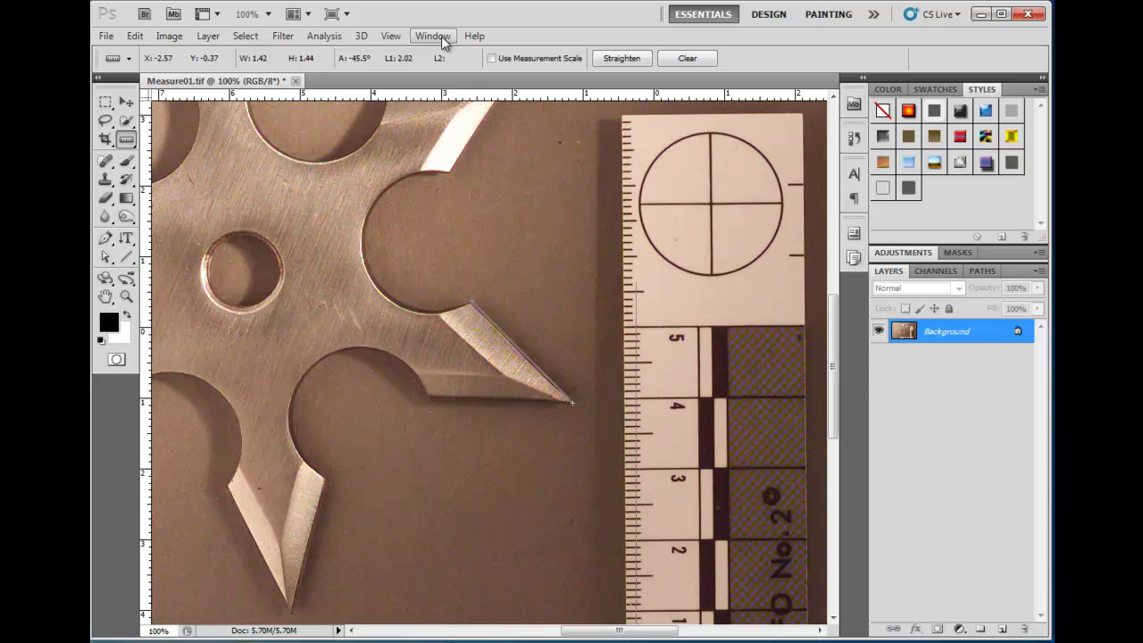
- Show the Measurement Log panel from the Window menu
left_click(437, 37)
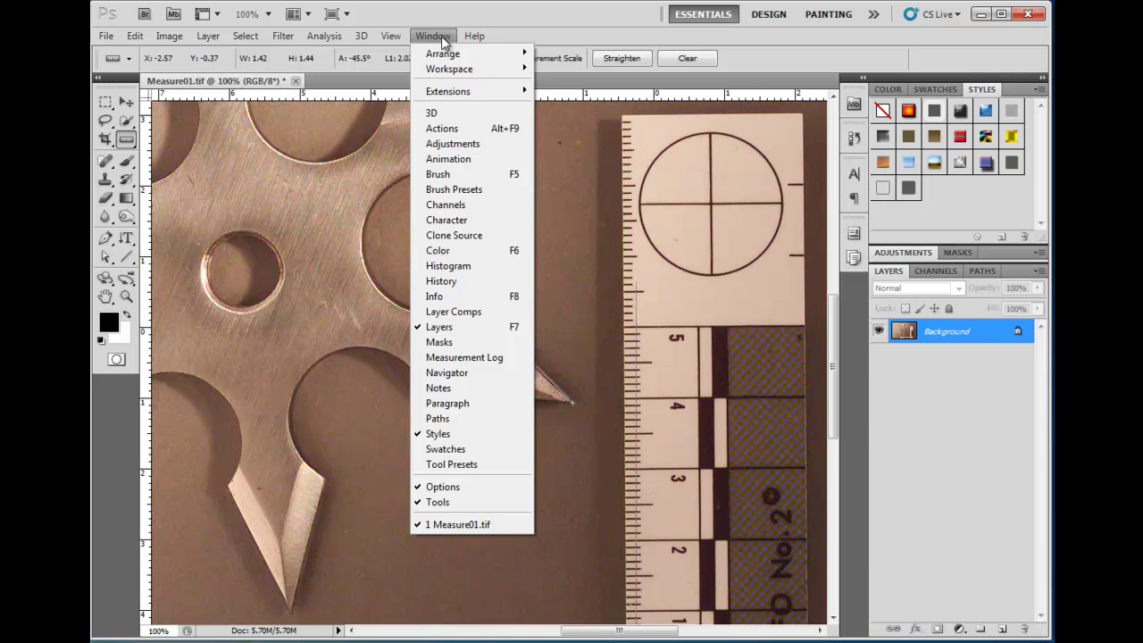
left_click(482, 358)
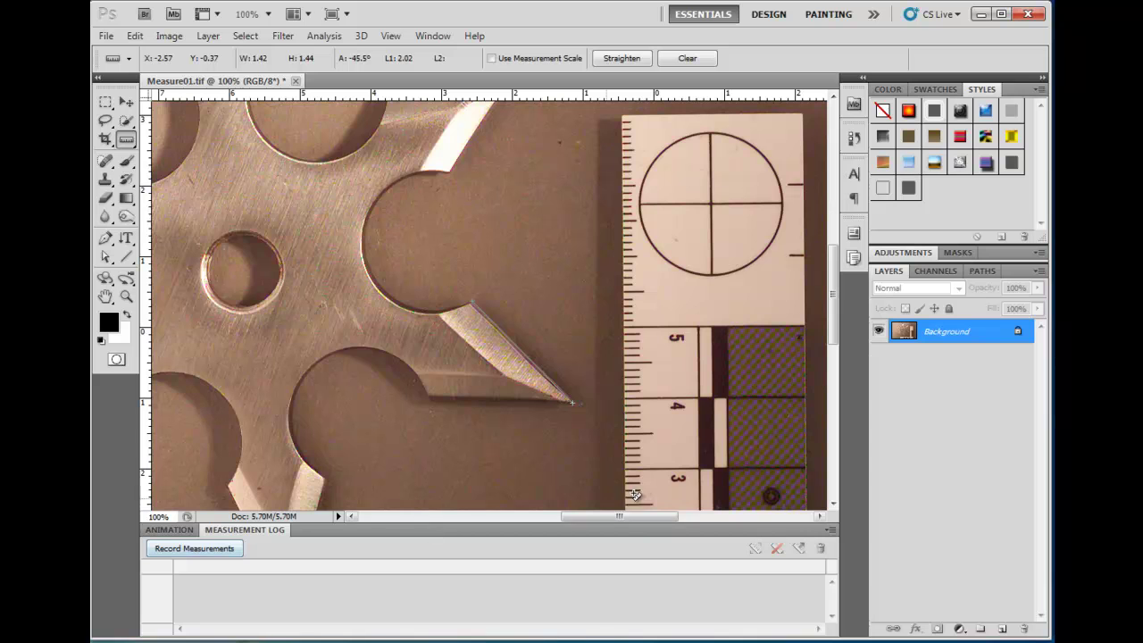
- Define a custom measurement scale: Pixel Length 88, Logical Length 1, units centimeters
left_click(830, 532)
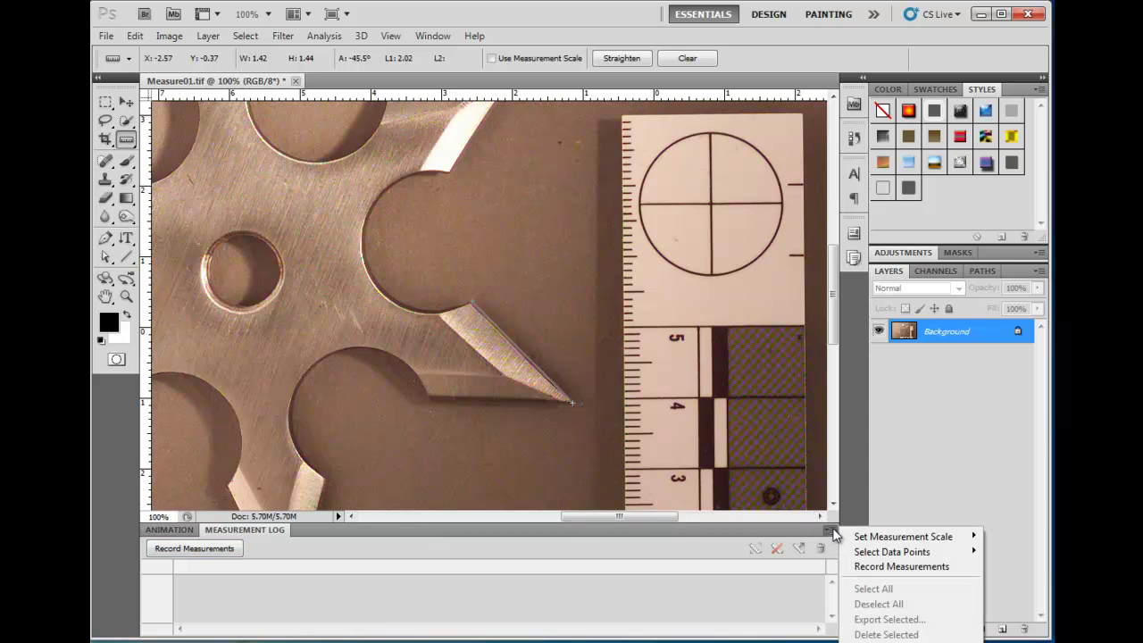
mouse_move(879, 540)
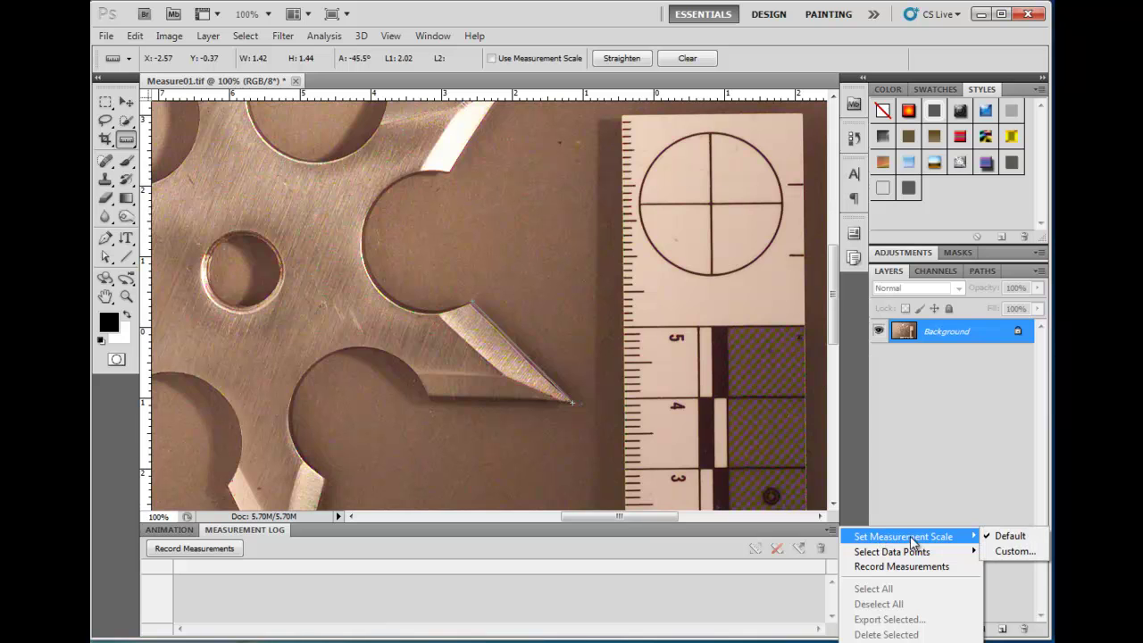
left_click(1013, 551)
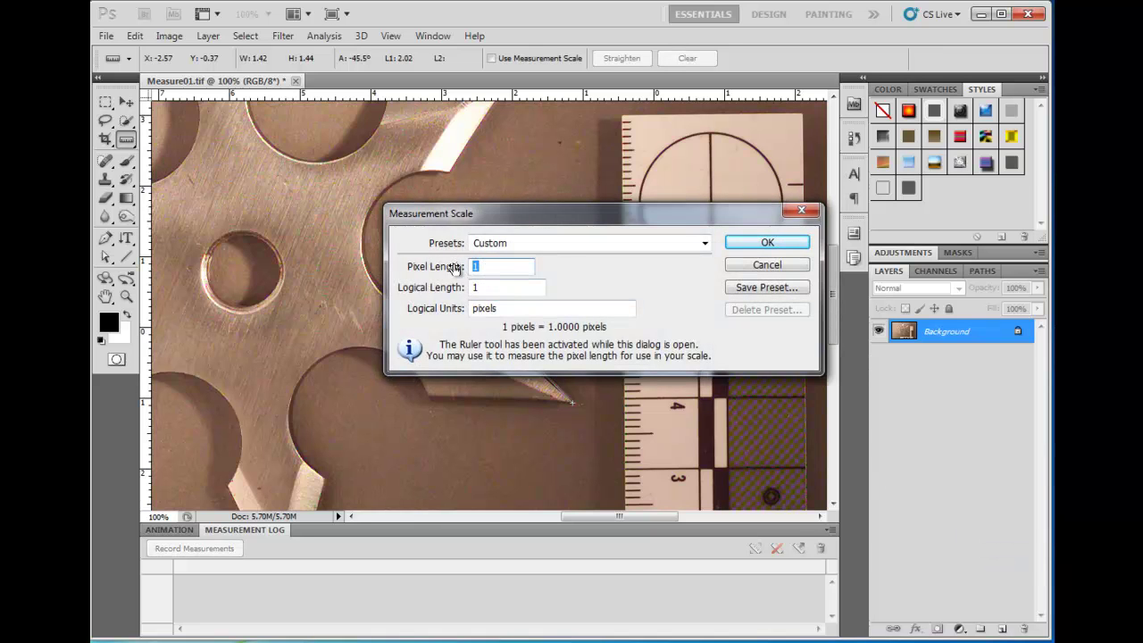
type("88")
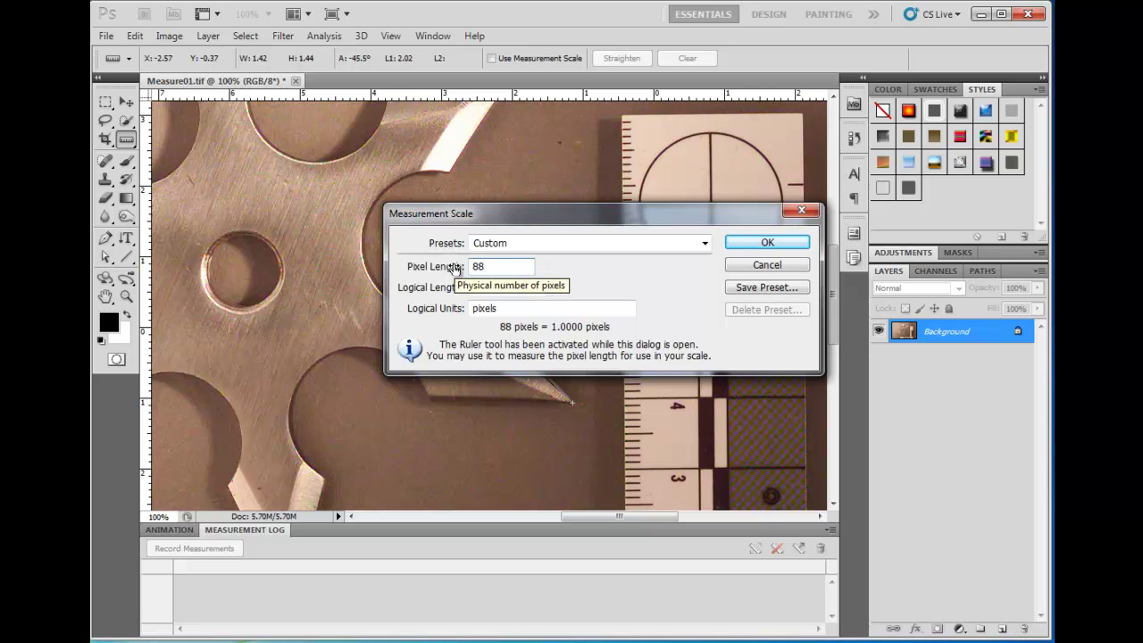
key("Tab")
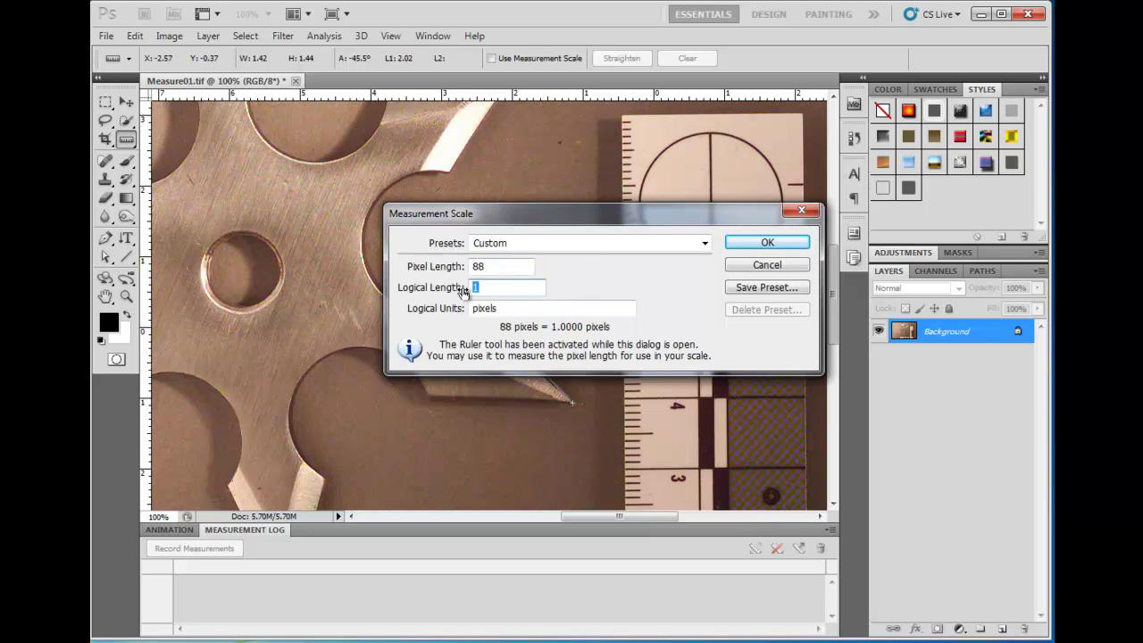
type("1")
key("Tab")
type("centimer")
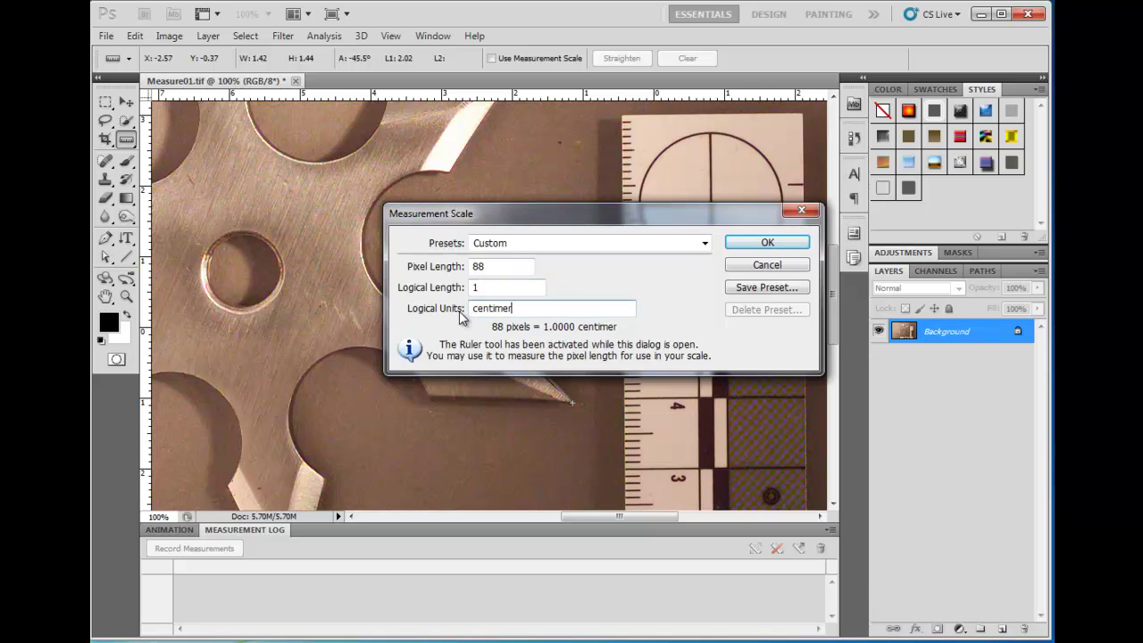
key("BackSpace")
type("ters")
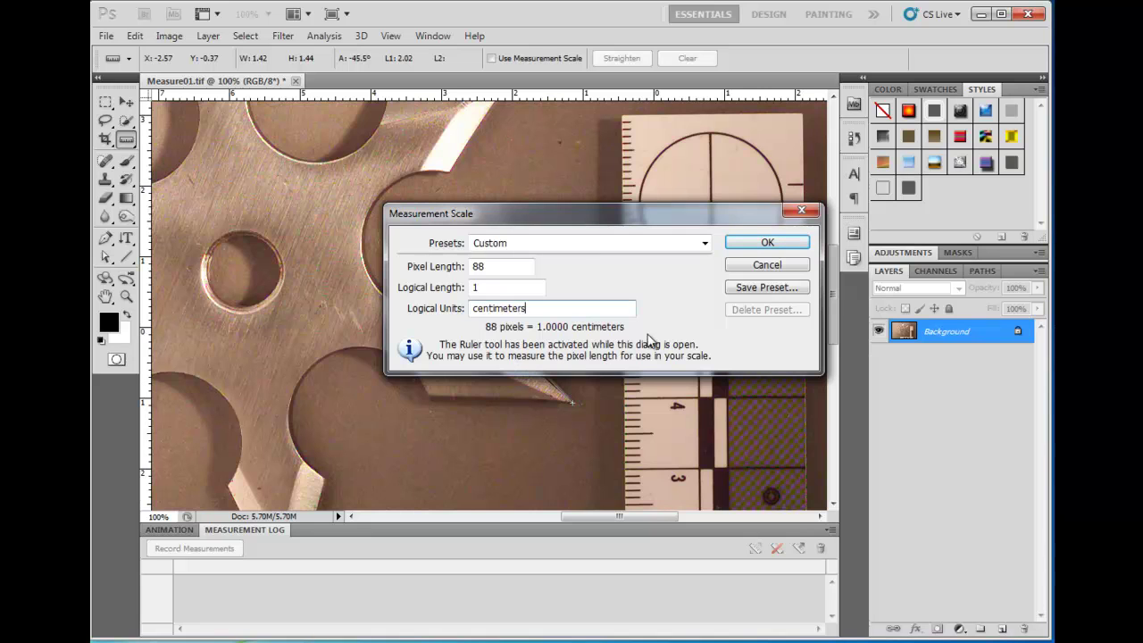
left_click(781, 241)
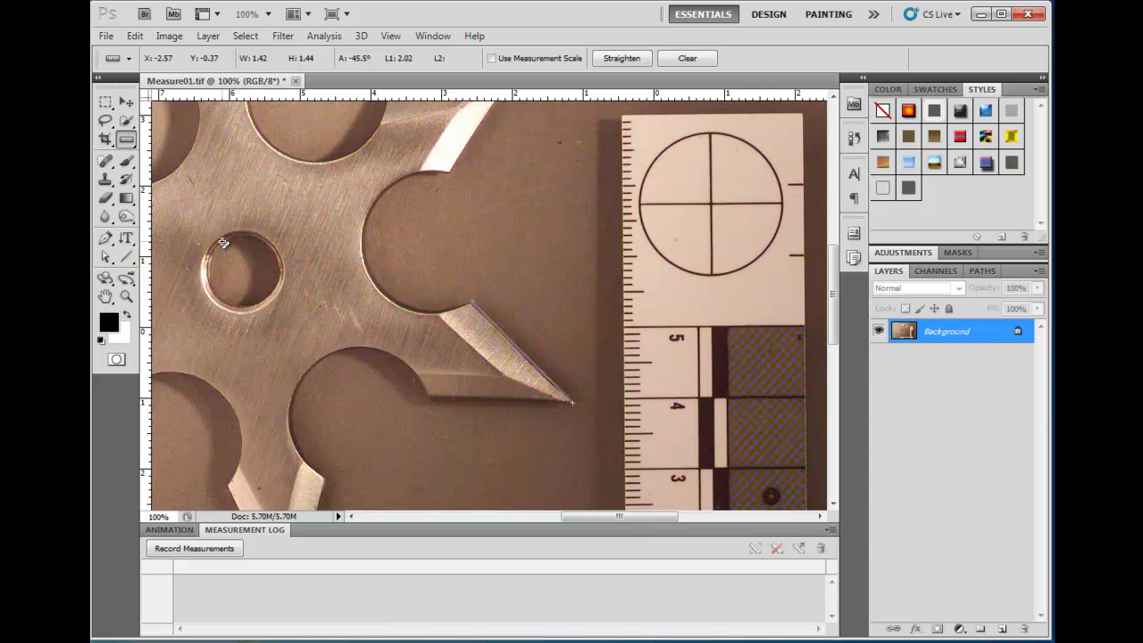
- Measure across the star's small hole and record it as entry 0001: 1.009255 cm at -54.16°
left_click_drag(223, 243, 264, 303)
left_click(212, 552)
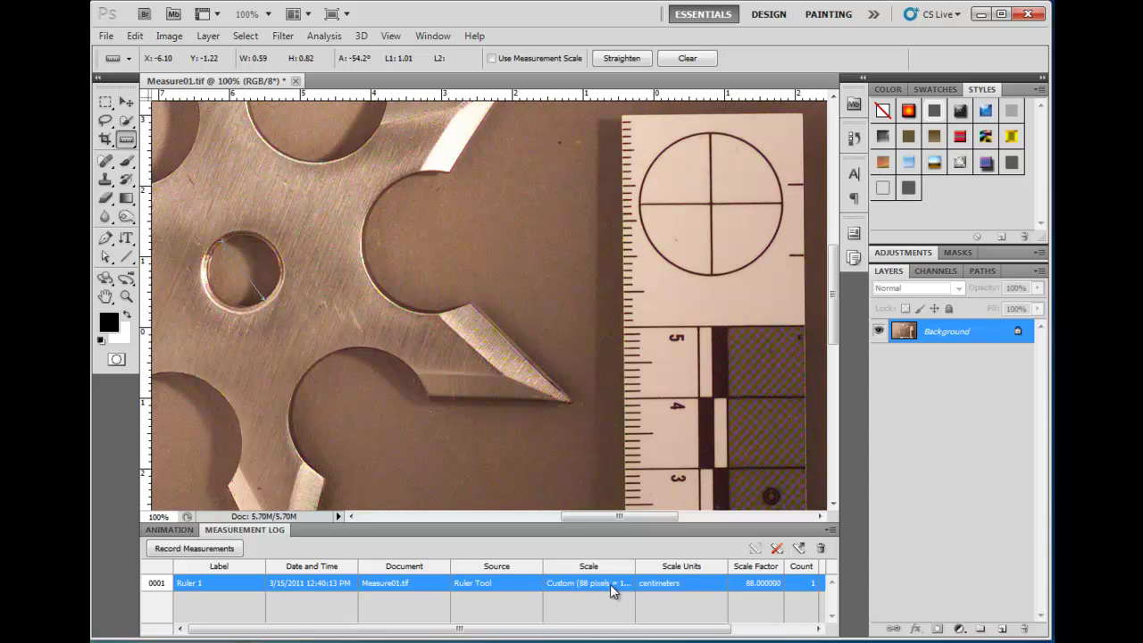
left_click_drag(711, 630, 811, 629)
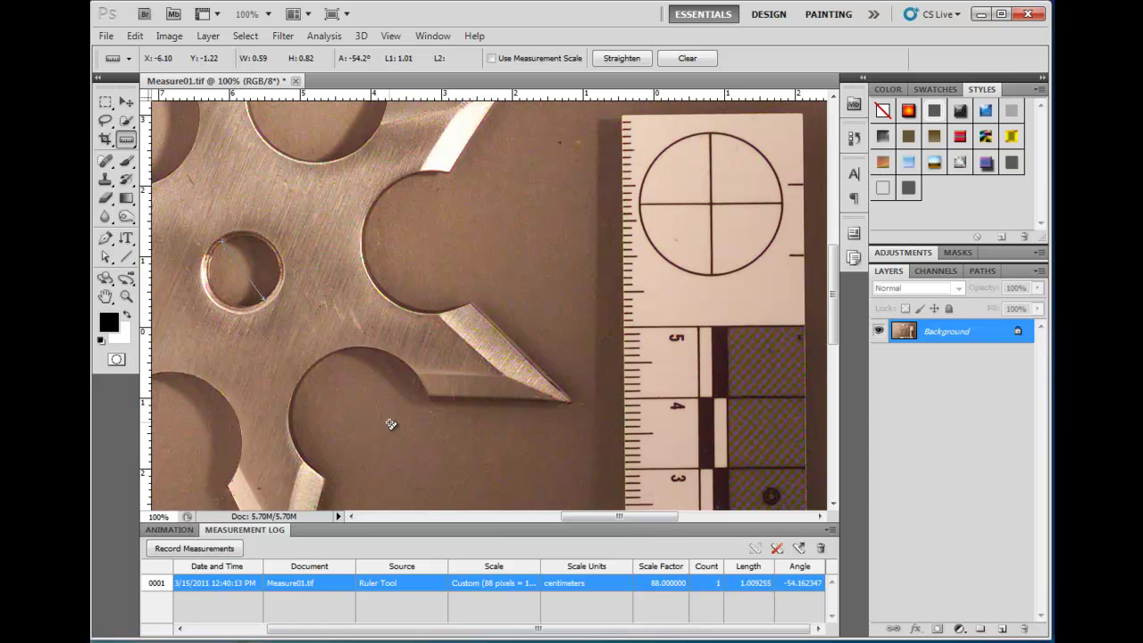
- Zoom out to 50% and pan so the whole star and its scale ruler are visible
left_click(126, 296)
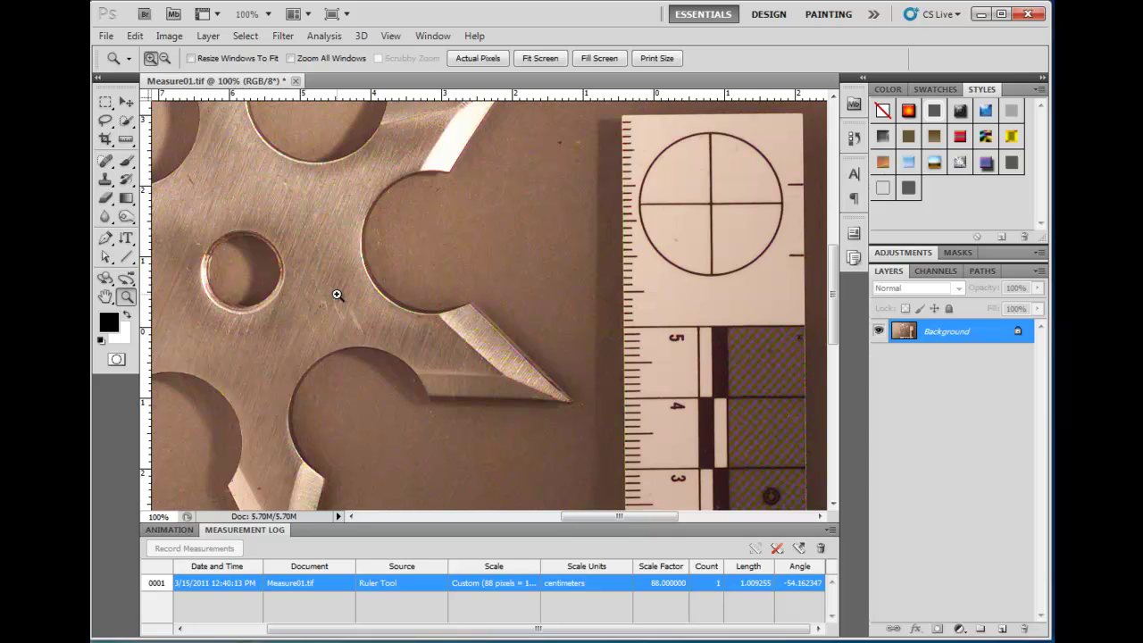
key("alt")
left_click(352, 291, "alt")
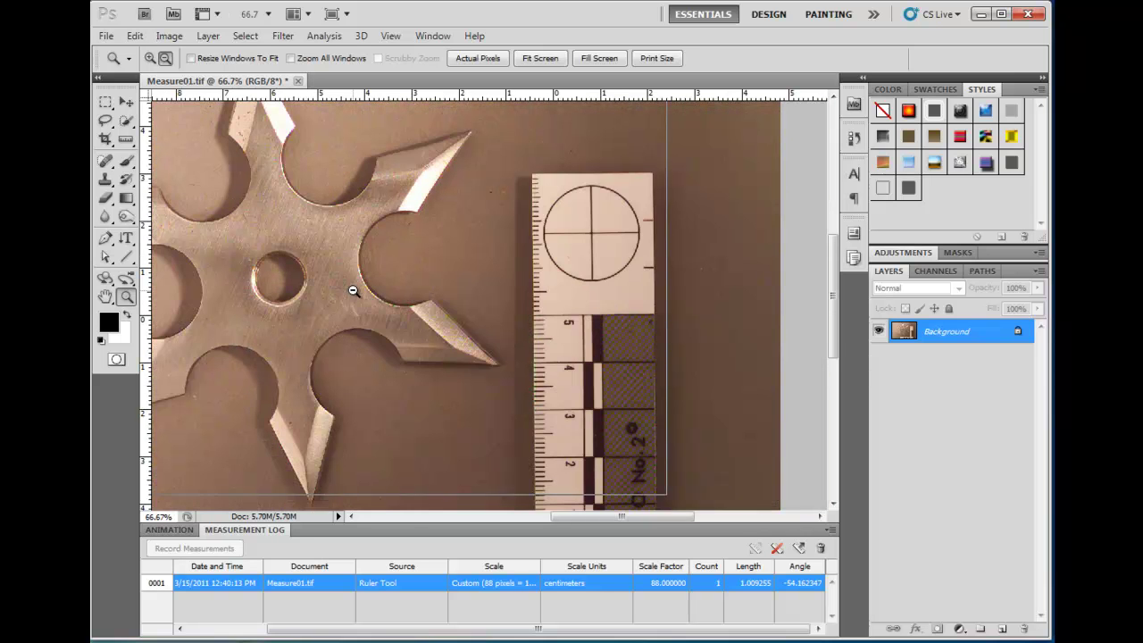
left_click(353, 290, "alt")
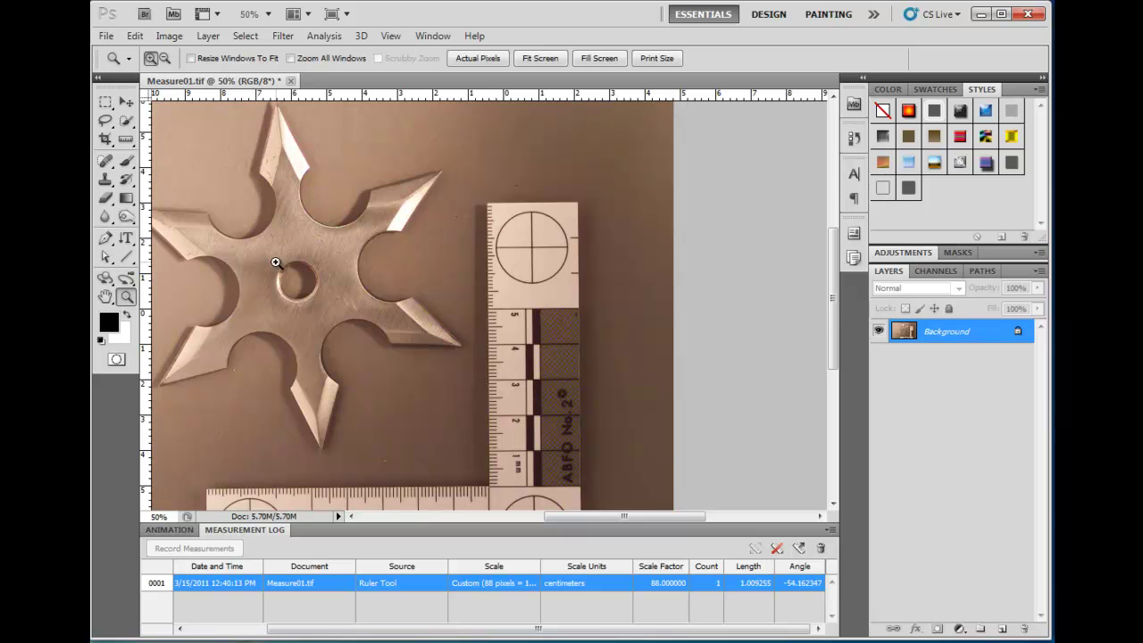
left_click_drag(280, 262, 425, 294)
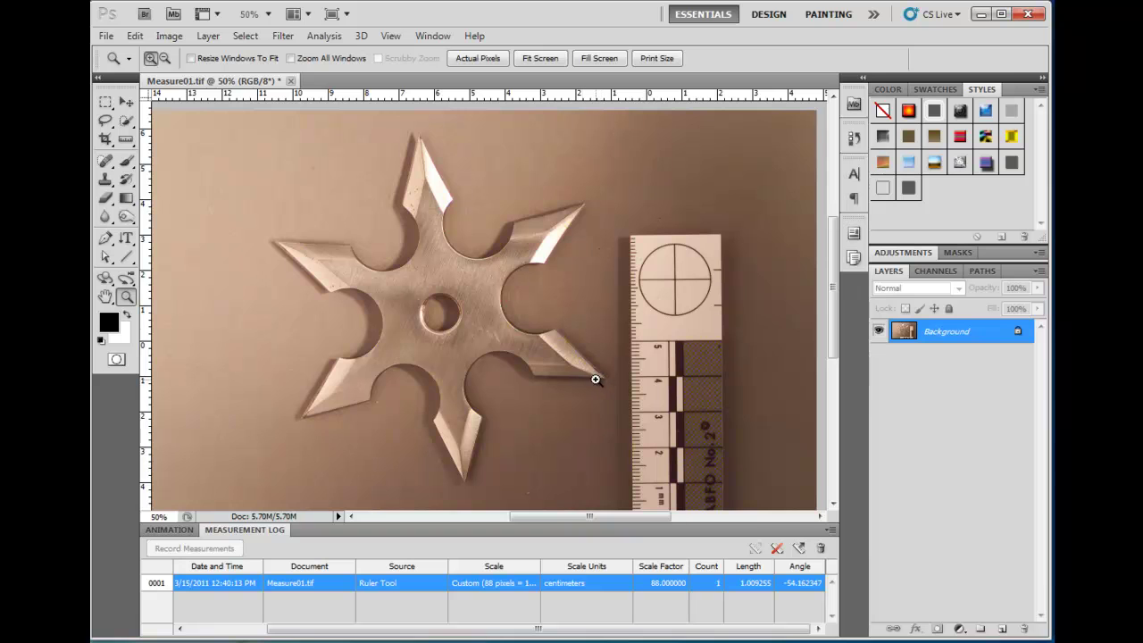
- Measure from the star's left tip to its lower-right tip (10.244959 cm) and record it as Ruler 2
left_click(124, 143)
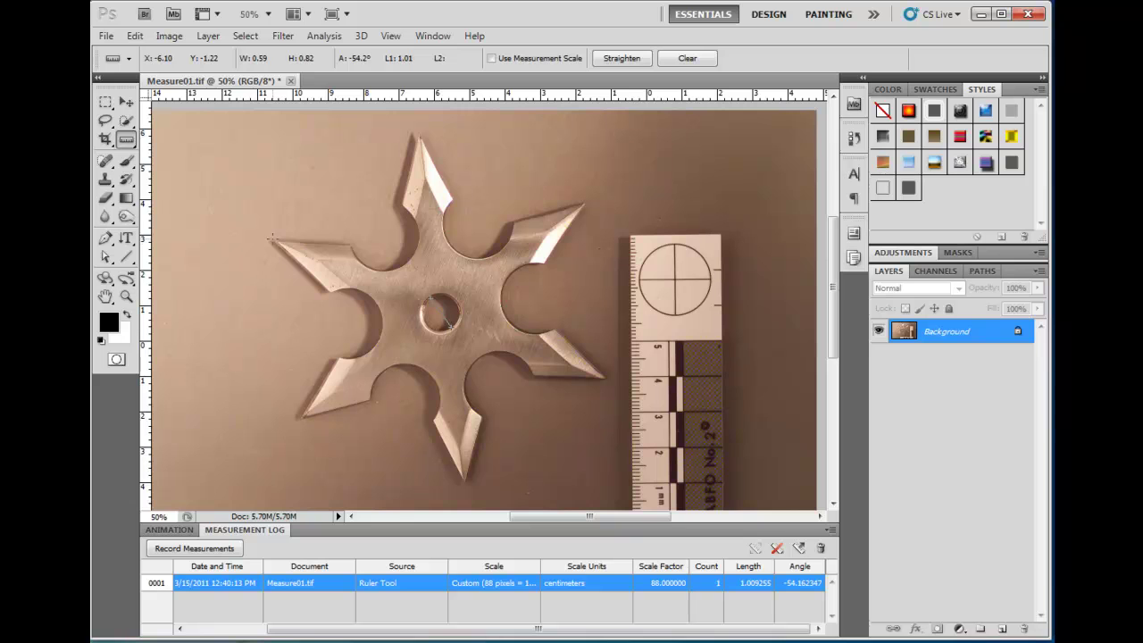
left_click_drag(272, 239, 607, 379)
left_click(202, 551)
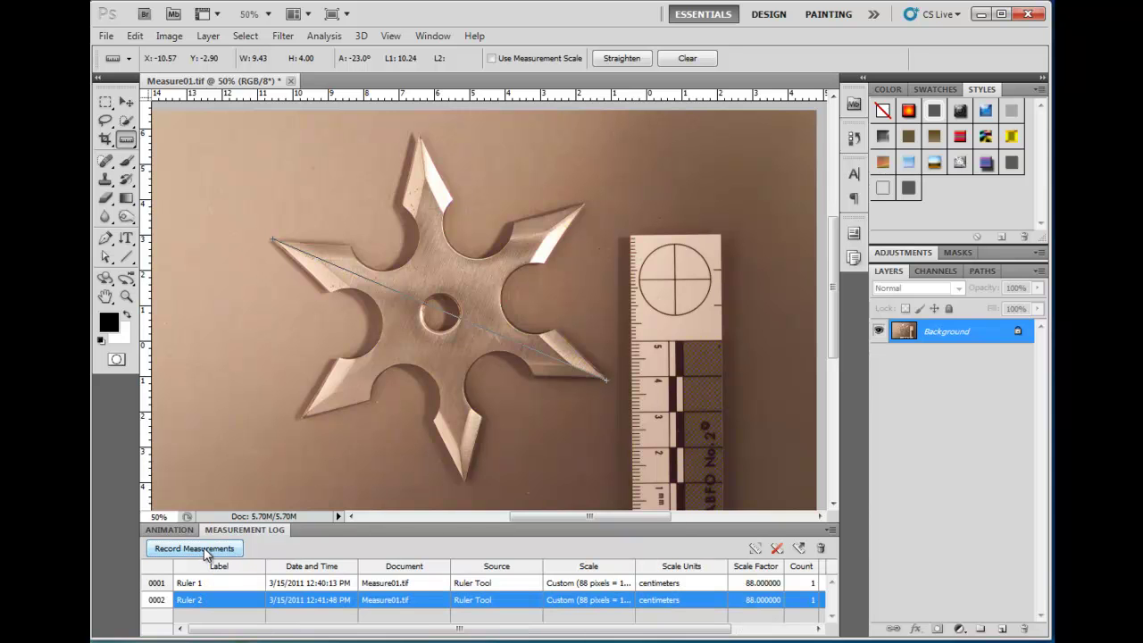
left_click_drag(635, 629, 741, 636)
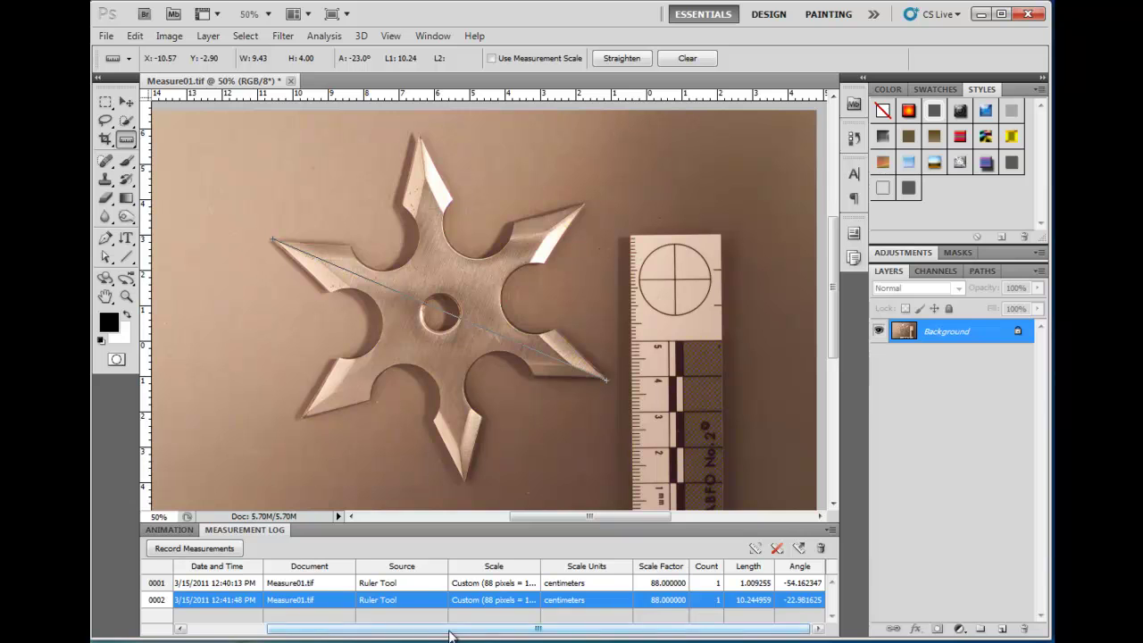
- Select the Ruler 1 and Ruler 2 log entries and choose Export Selected from the log's flyout menu
left_click_drag(453, 634, 355, 632)
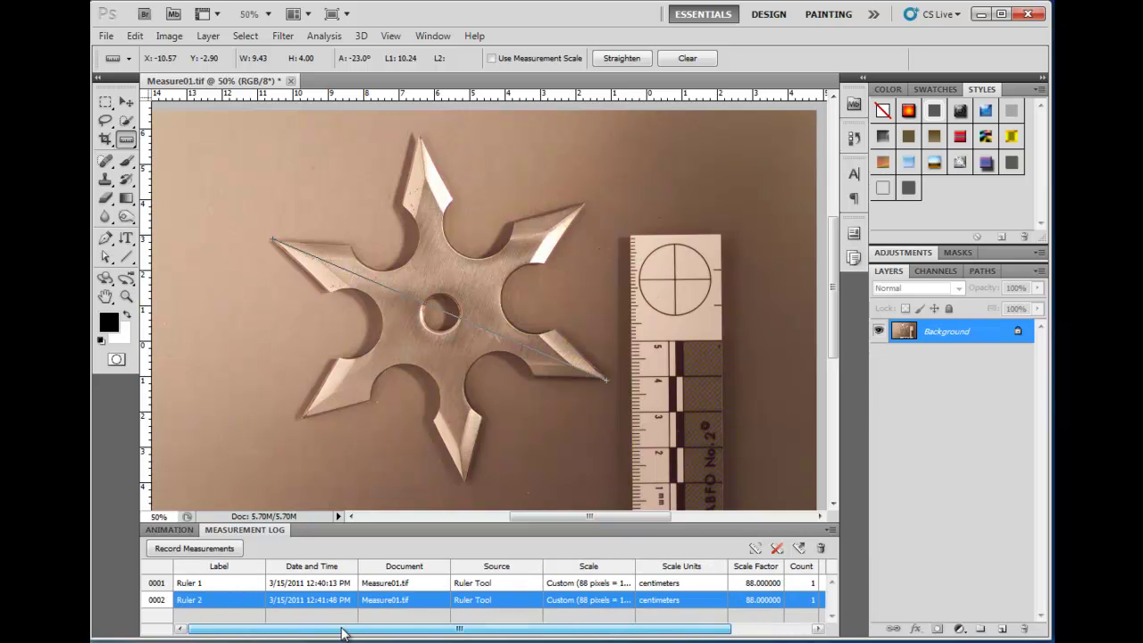
left_click(198, 582)
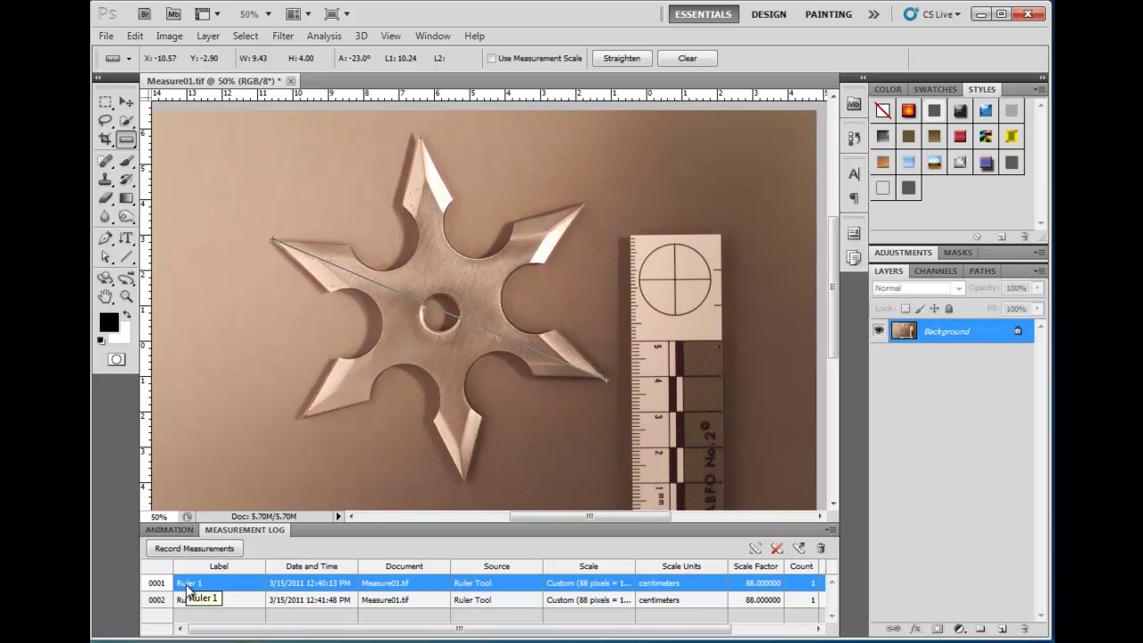
right_click(186, 584)
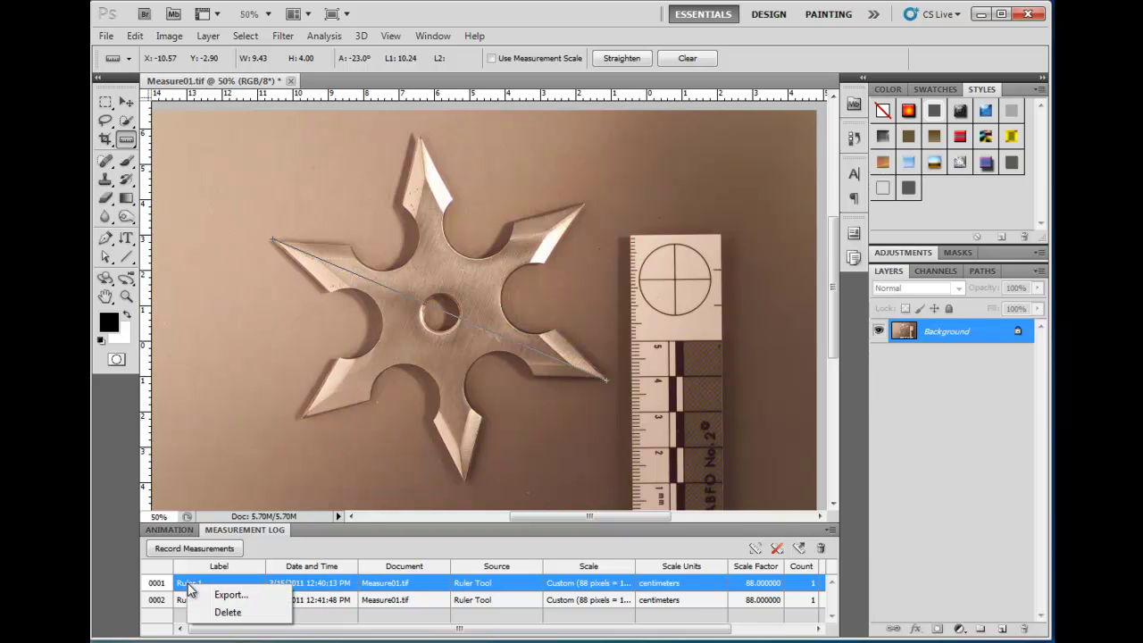
left_click(189, 588)
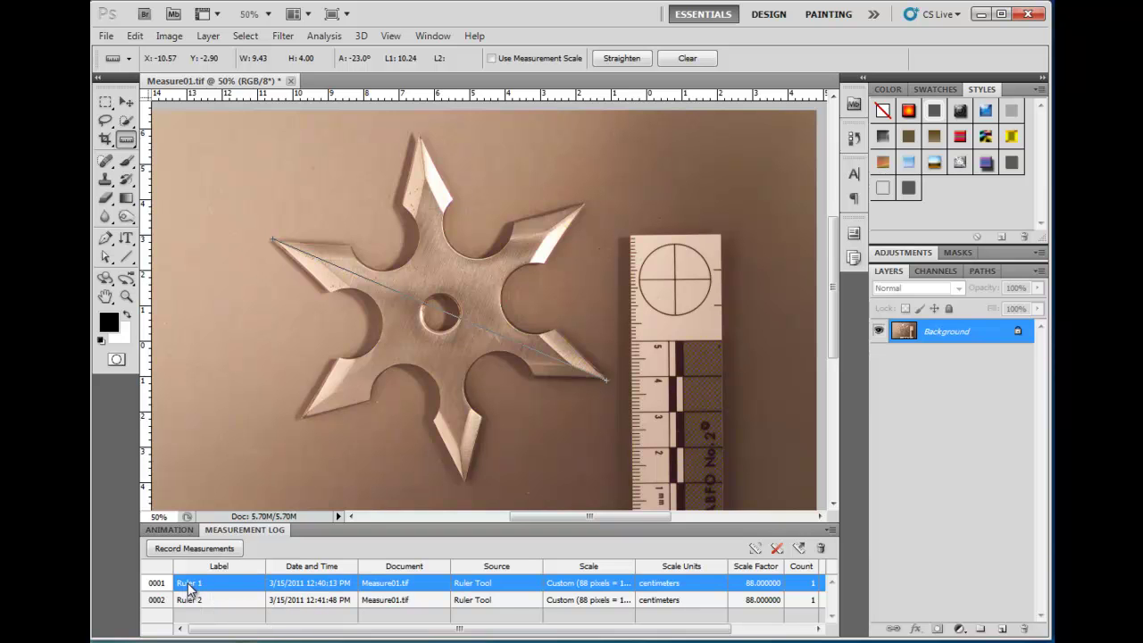
left_click(831, 533)
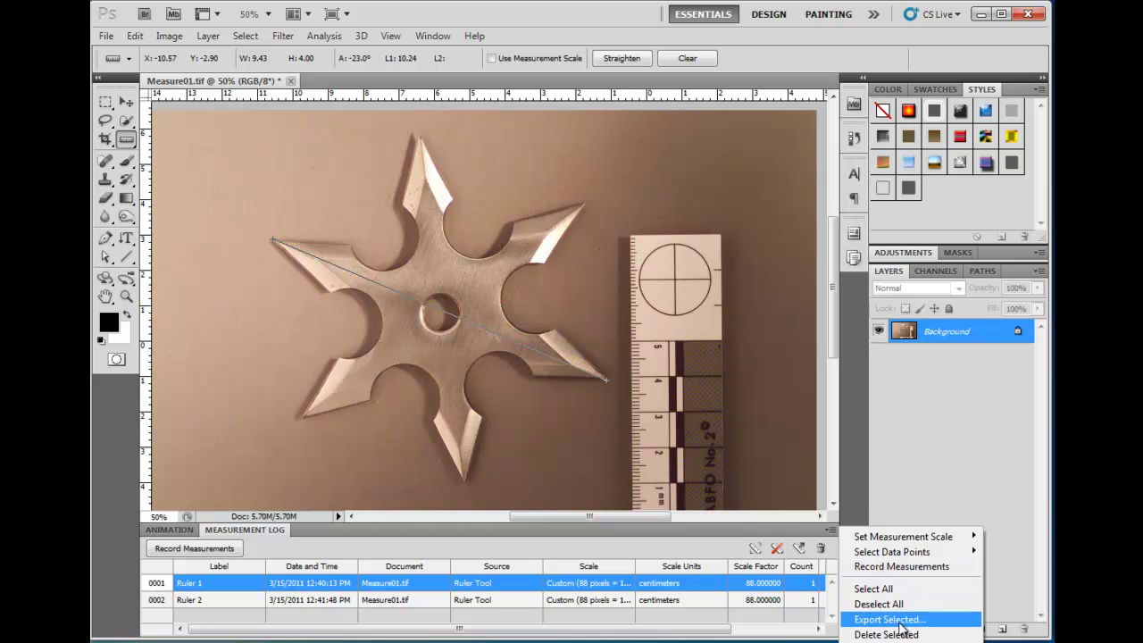
left_click(562, 542)
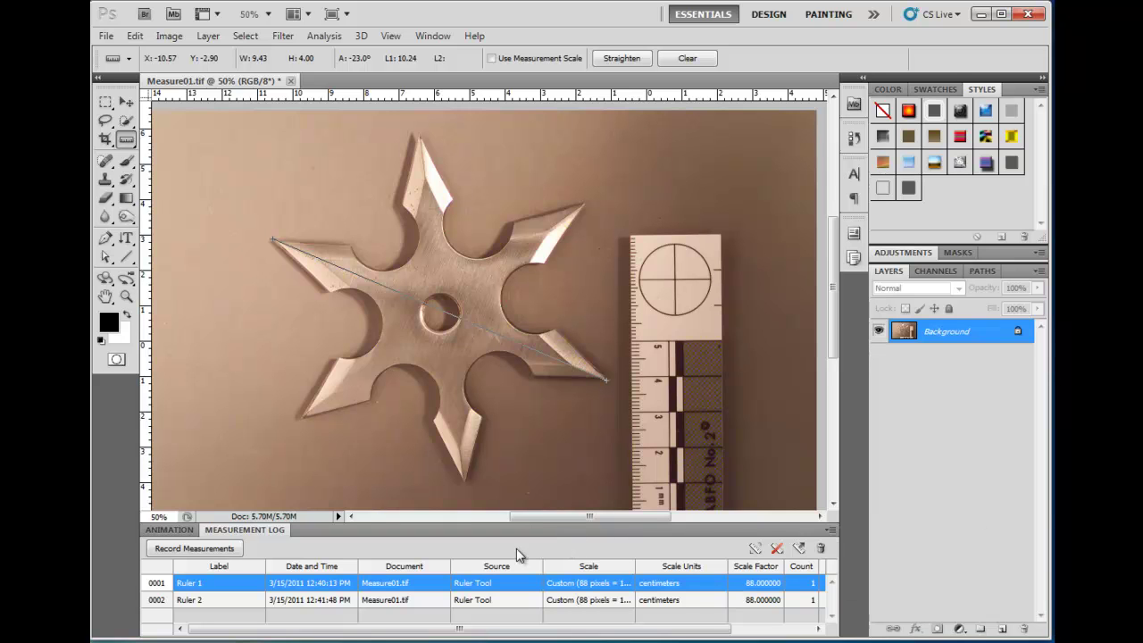
left_click(223, 603, "shift")
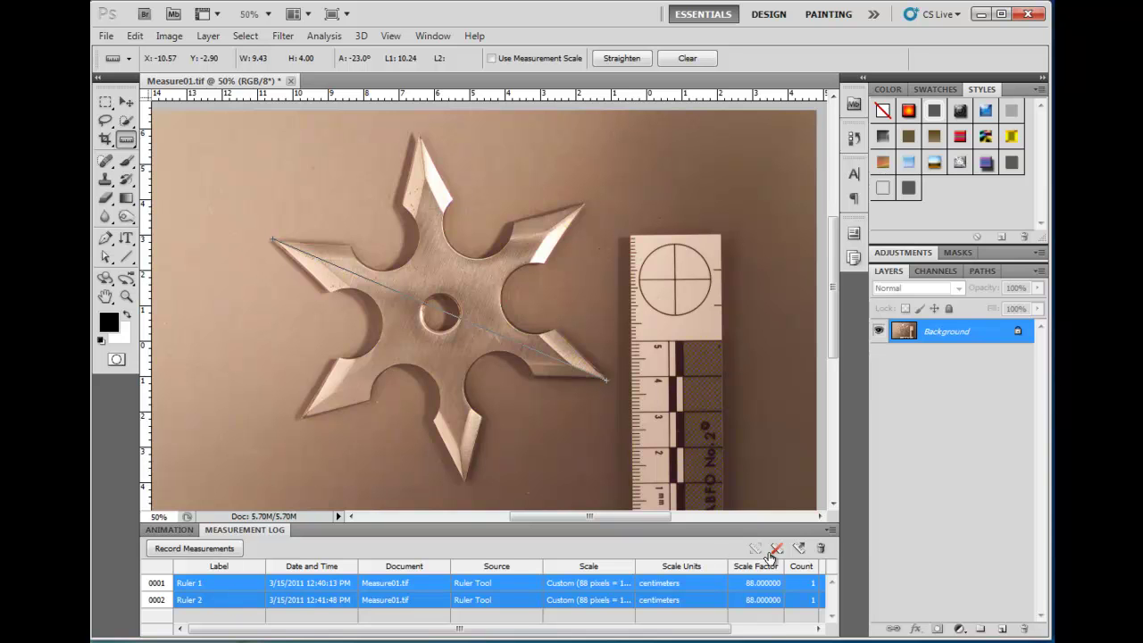
left_click(830, 534)
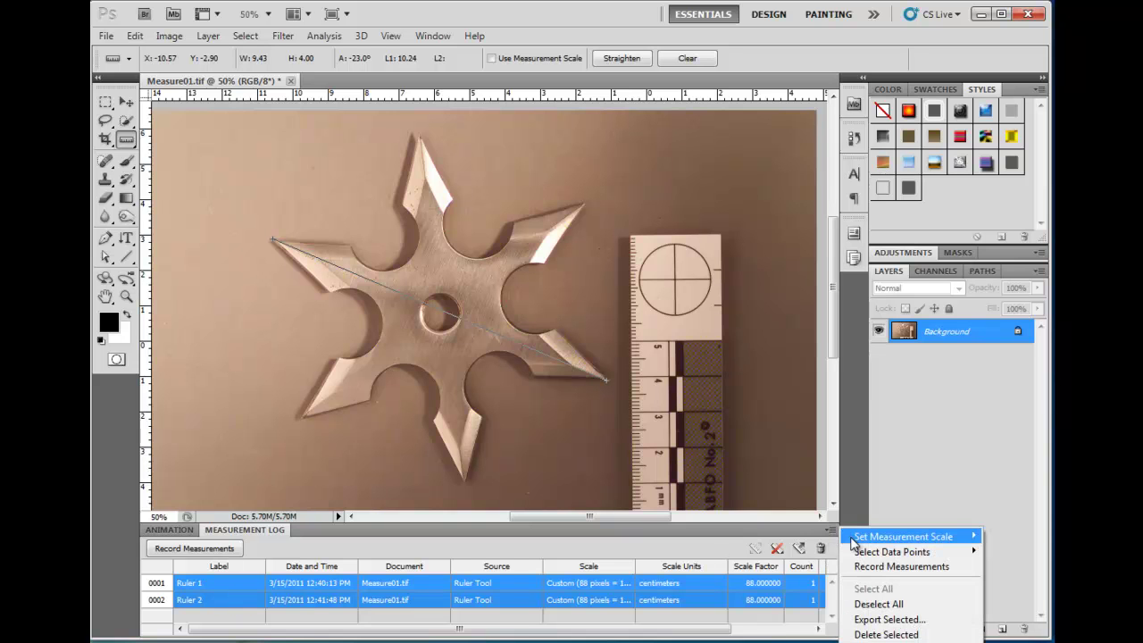
left_click(889, 619)
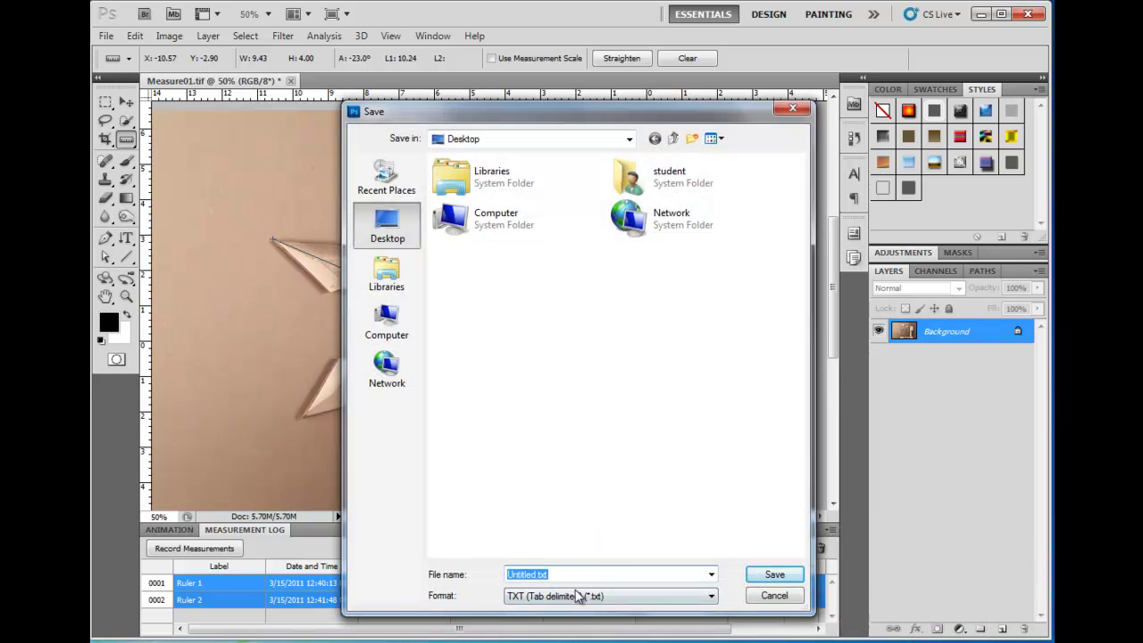
- Save the export to the Desktop as 'measureTest' in TXT (Tab delimited) format
left_click(636, 601)
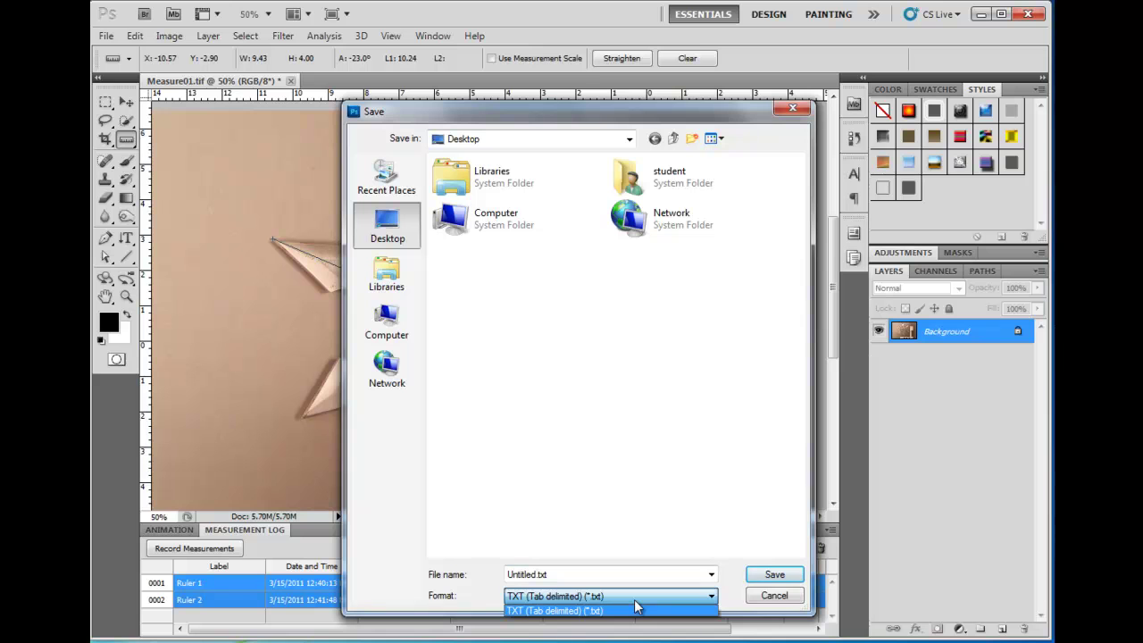
left_click(636, 609)
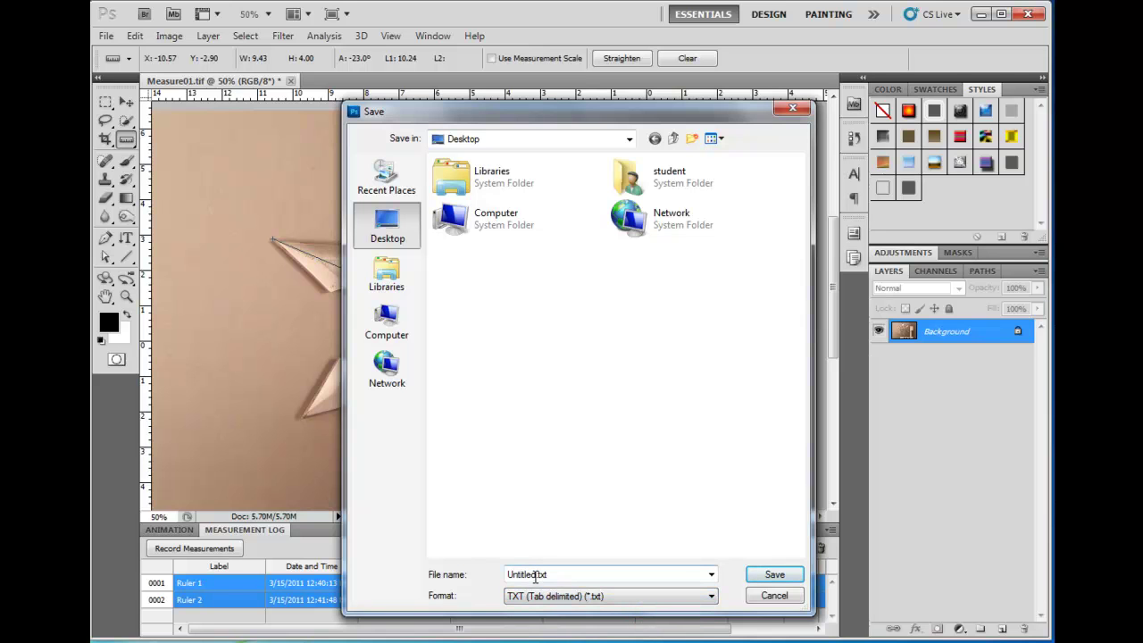
double_click(535, 576)
type("mE")
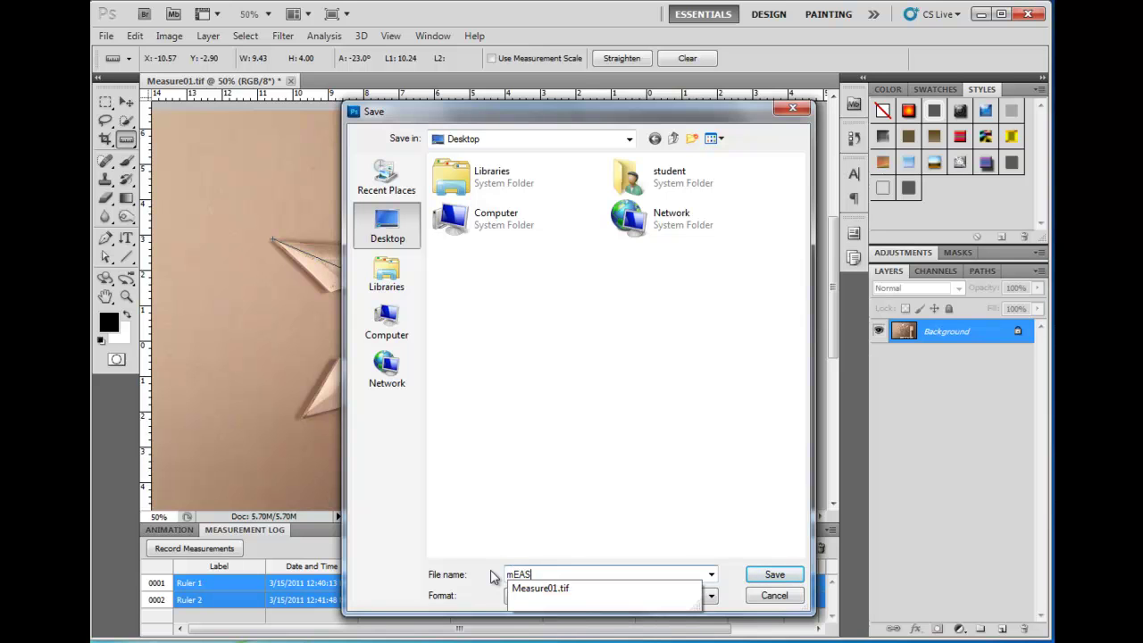
type("asureTest")
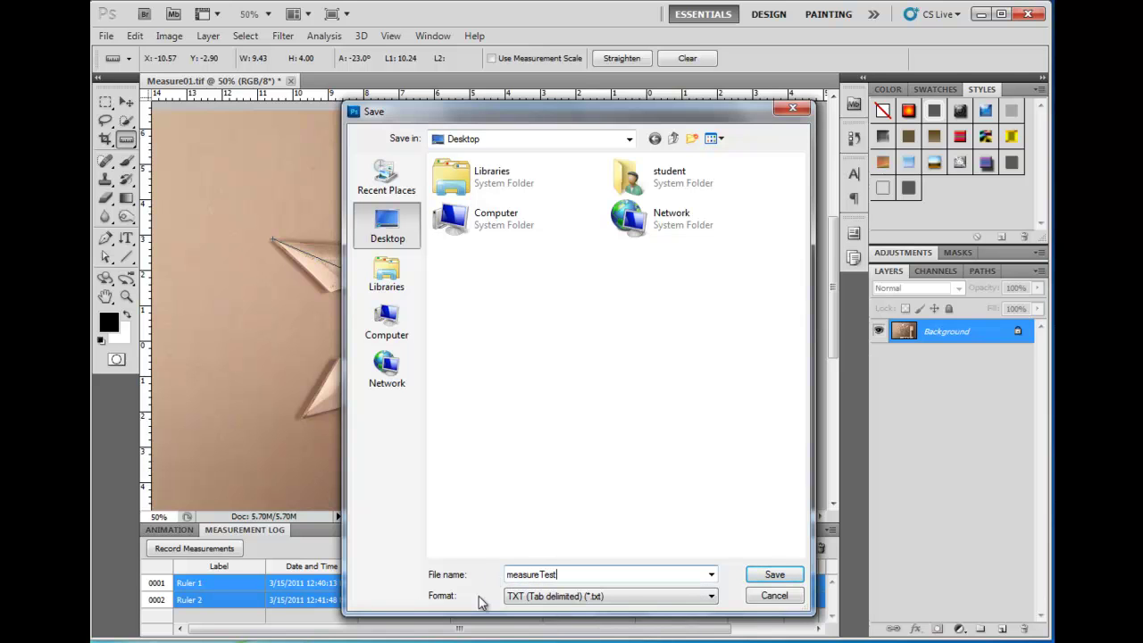
left_click(763, 573)
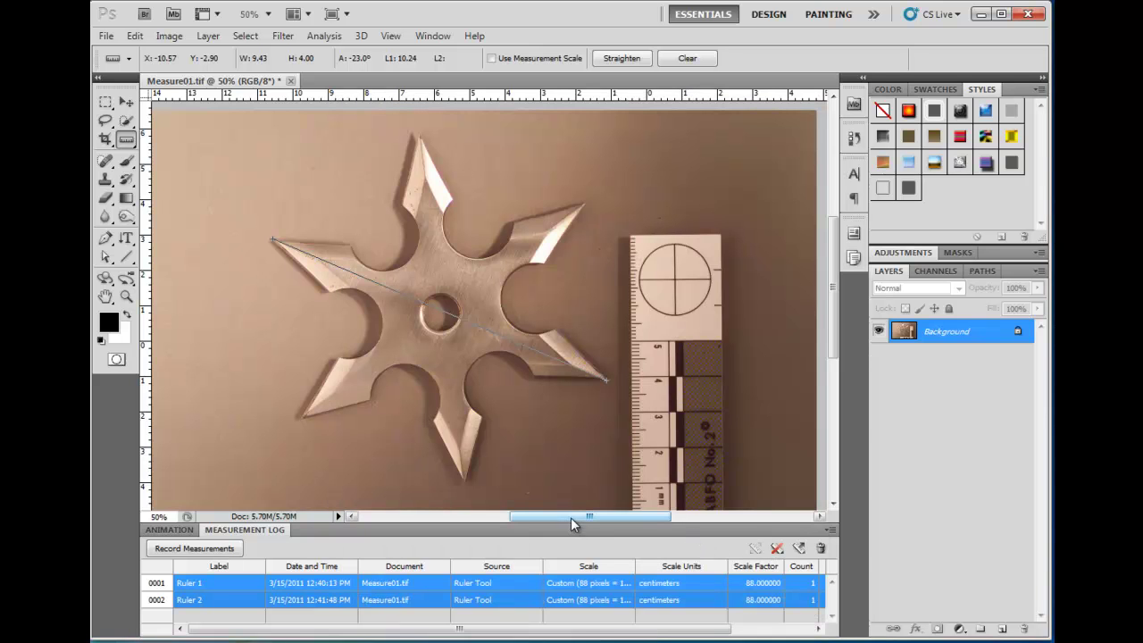